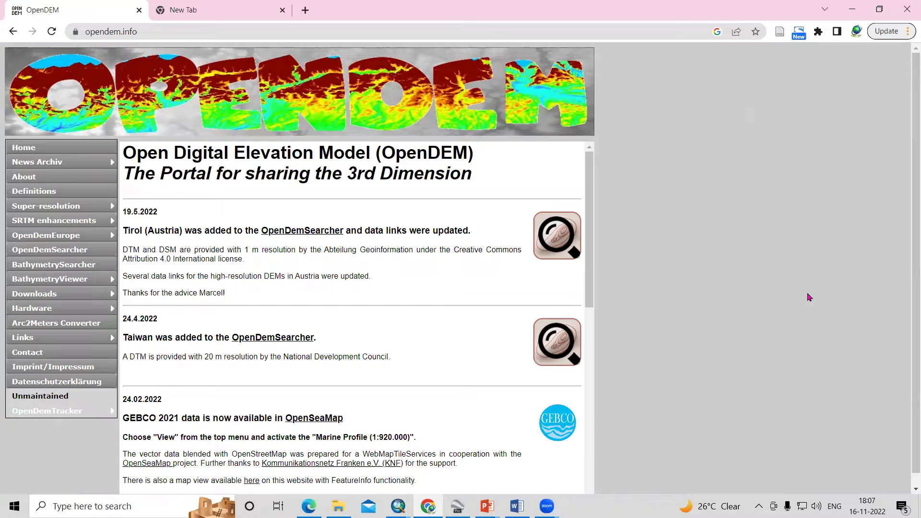
# - Check the east edge of the contour map in ArcMap, then return to the browser
pyautogui.hotkey('alt', 'Tab')
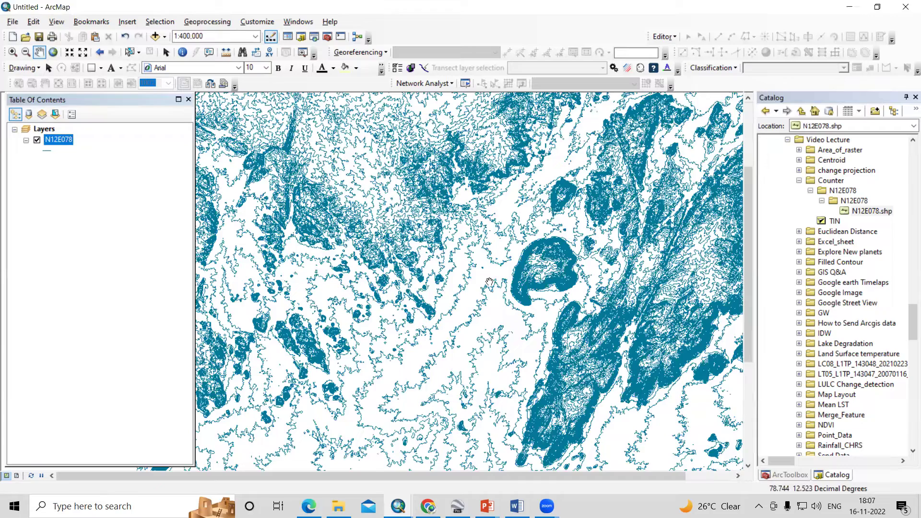
pyautogui.moveTo(416, 176); pyautogui.dragTo(263, 241)
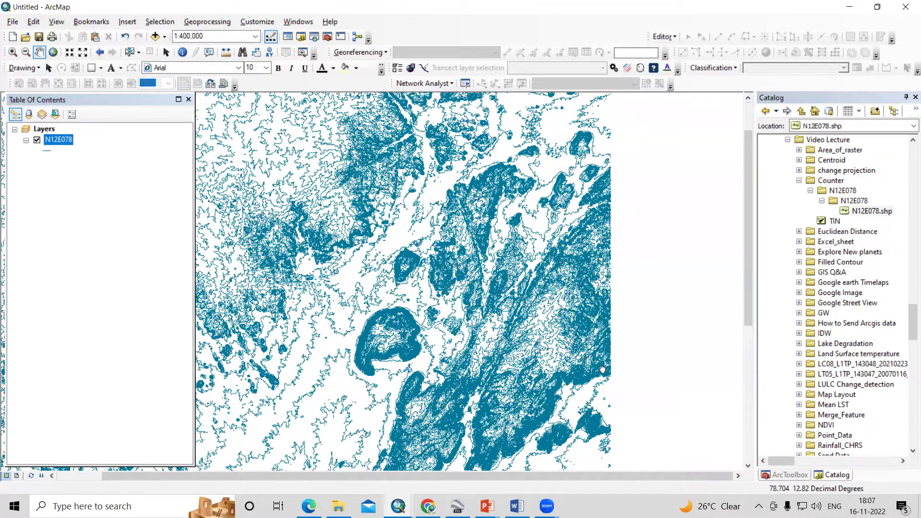
pyautogui.moveTo(510, 372); pyautogui.dragTo(580, 334)
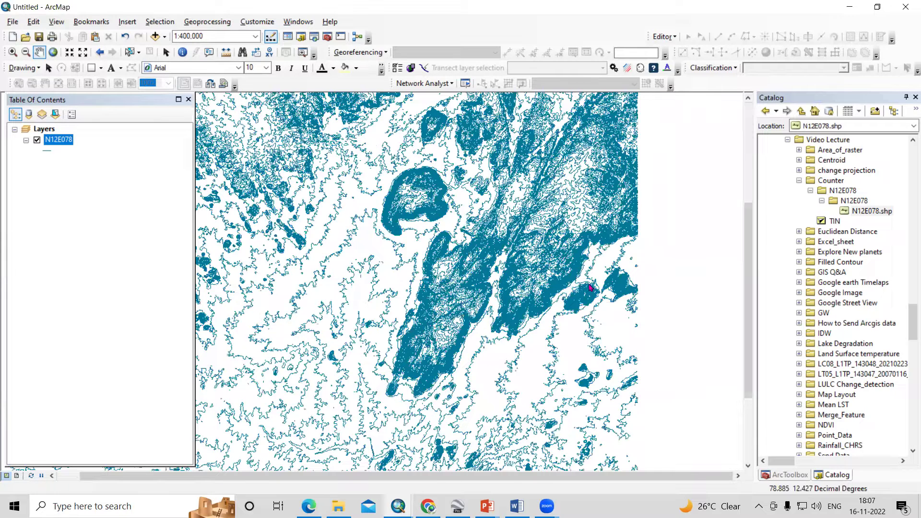
pyautogui.hotkey('alt', 'Tab')
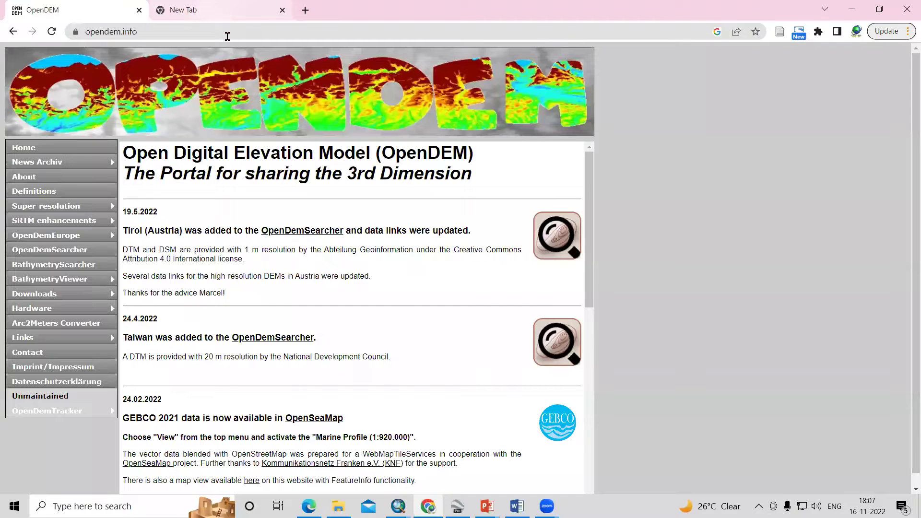
# - Search Google for 'open dem' in the new tab and open the OpenDEM website
pyautogui.hotkey('ctrl', 'Tab')
pyautogui.write('open')
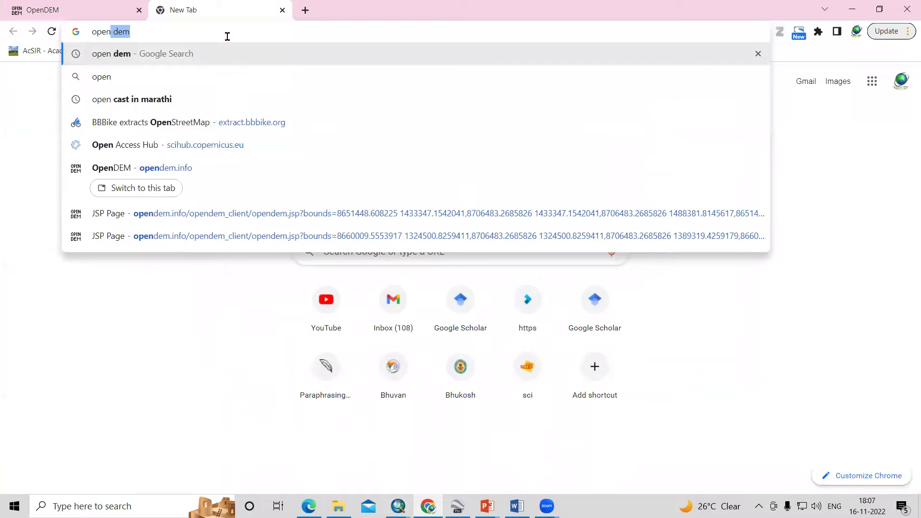
pyautogui.click(192, 53)
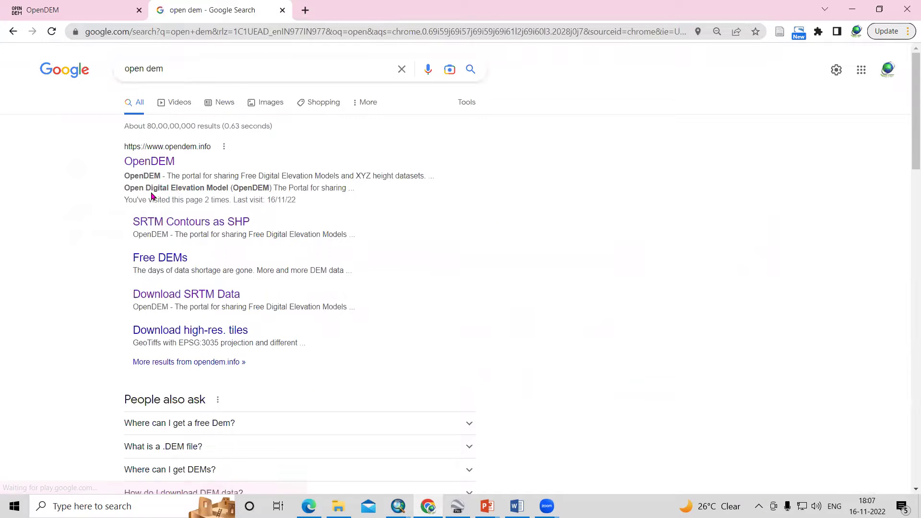
pyautogui.click(135, 170)
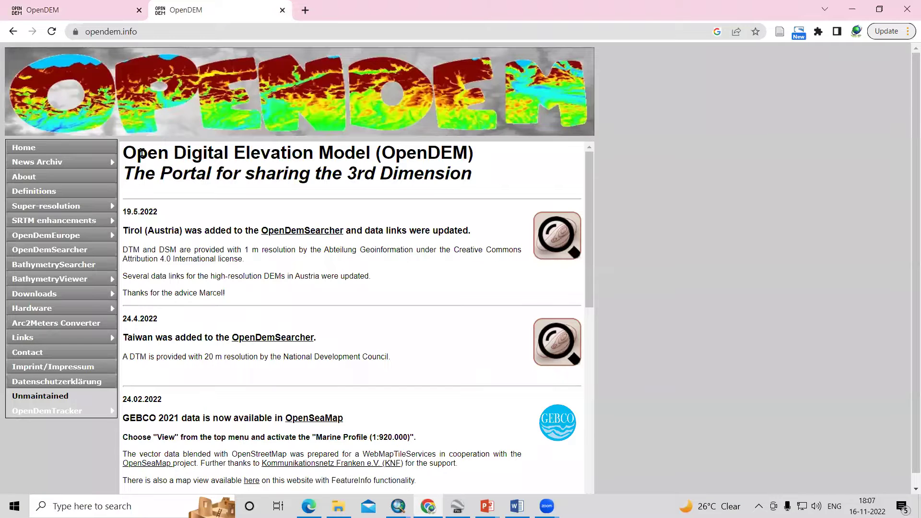
# - Go to OpenDEM's Downloads > SRTM Contours as SHP page
pyautogui.moveTo(127, 150); pyautogui.dragTo(482, 158)
pyautogui.click(481, 158)
pyautogui.moveTo(95, 300)
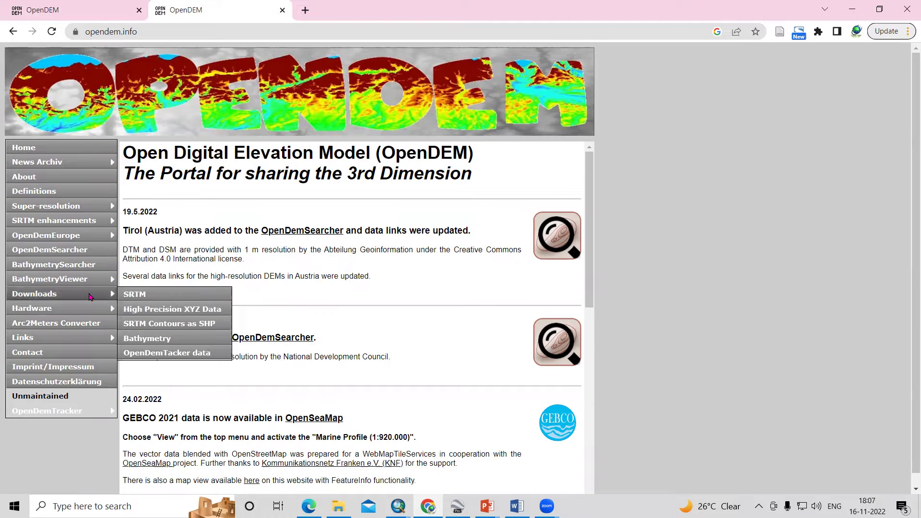
pyautogui.click(173, 331)
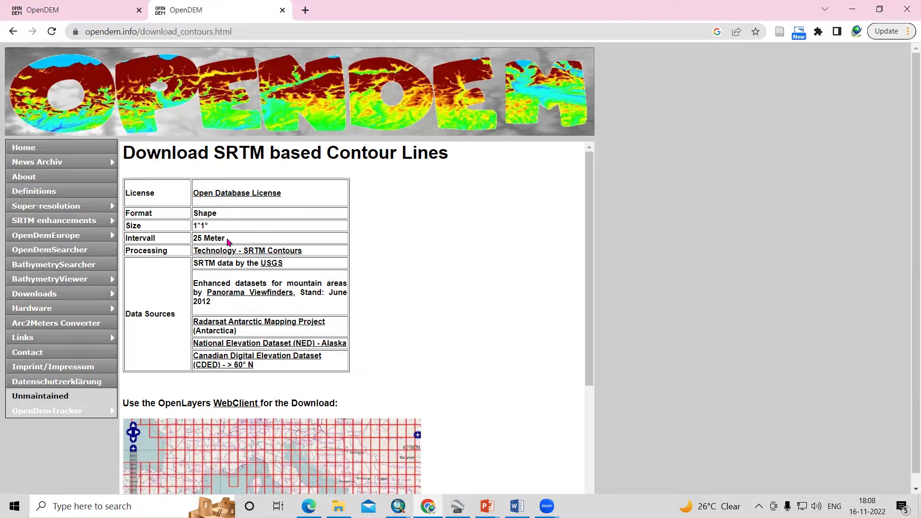
# - Scroll down the SRTM contour lines page and open the WebClient download map
pyautogui.scroll(-1, 230, 259)
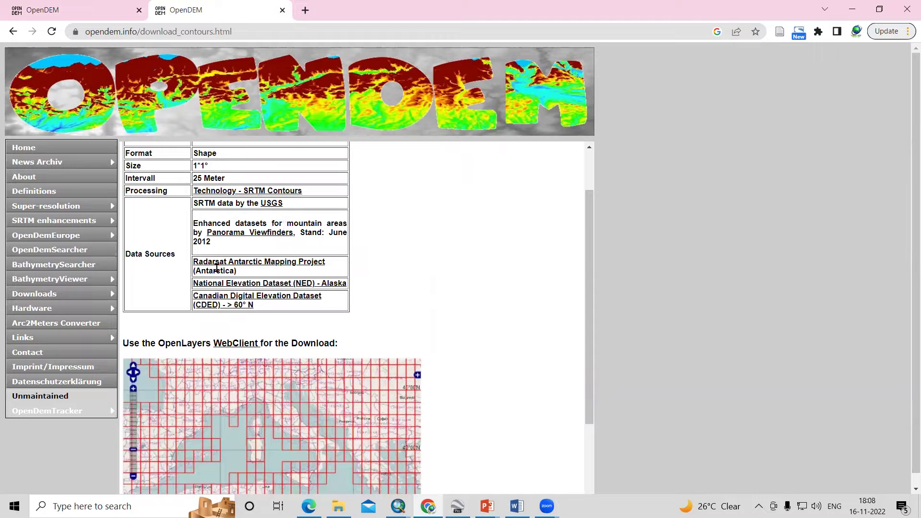
pyautogui.scroll(-1, 370, 309)
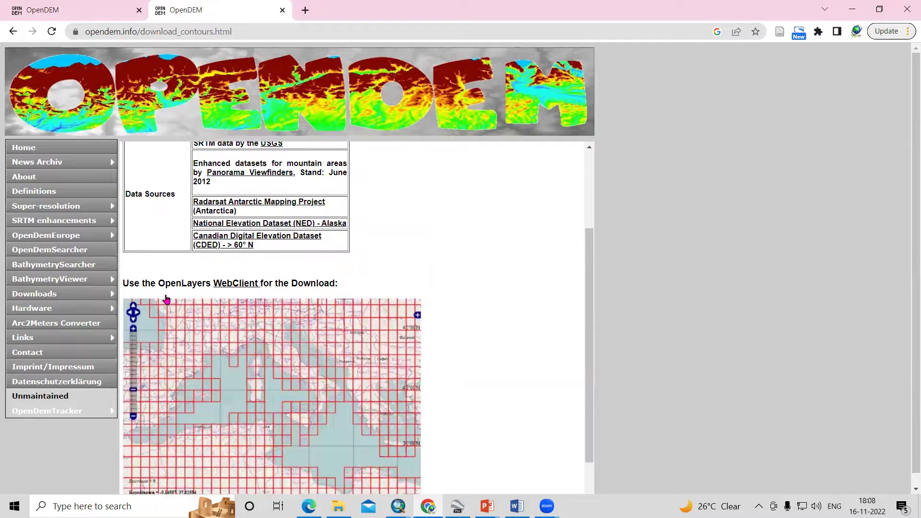
pyautogui.scroll(-1, 160, 293)
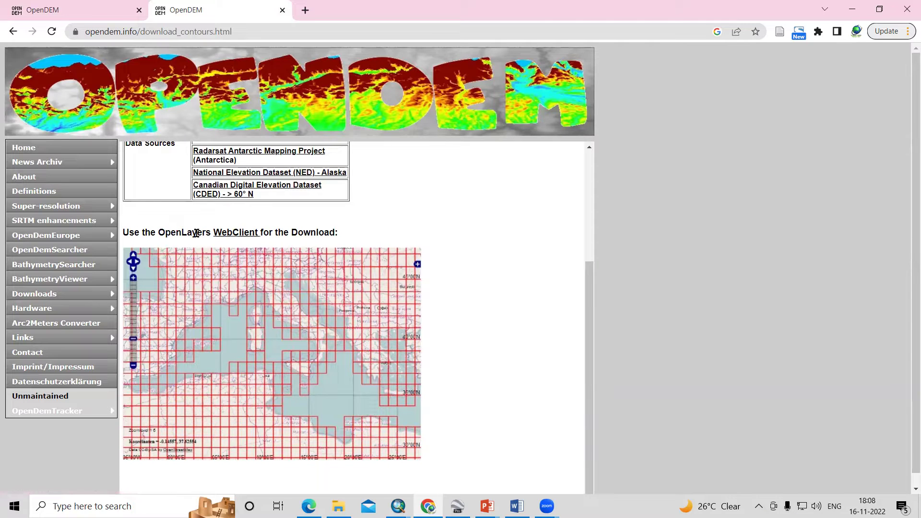
pyautogui.click(242, 235)
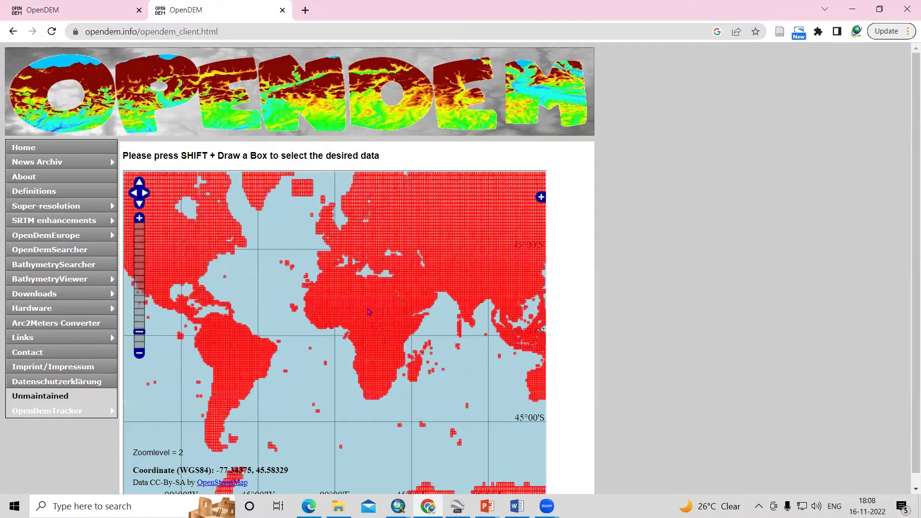
# - Zoom the map to level 7 over Chhattisgarh and Shift-drag a box around Raipur
pyautogui.moveTo(449, 290); pyautogui.dragTo(430, 331)
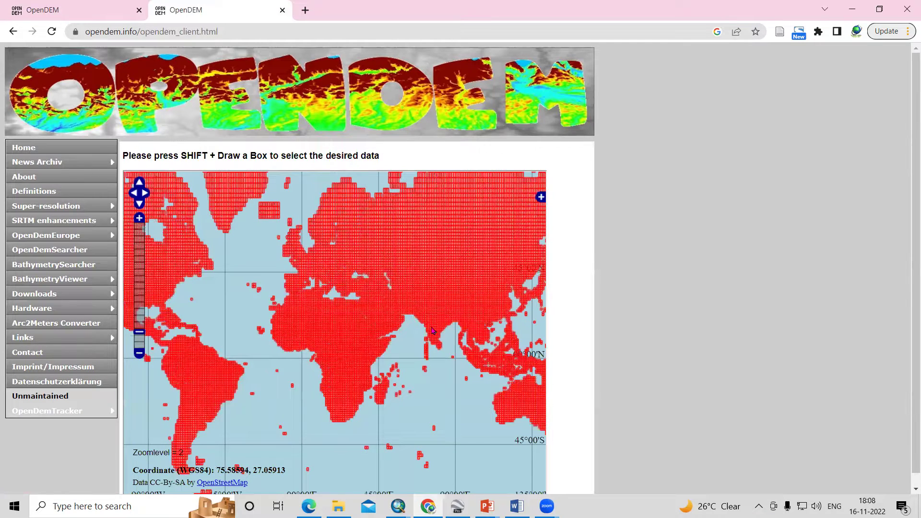
pyautogui.scroll(3, 432, 324)
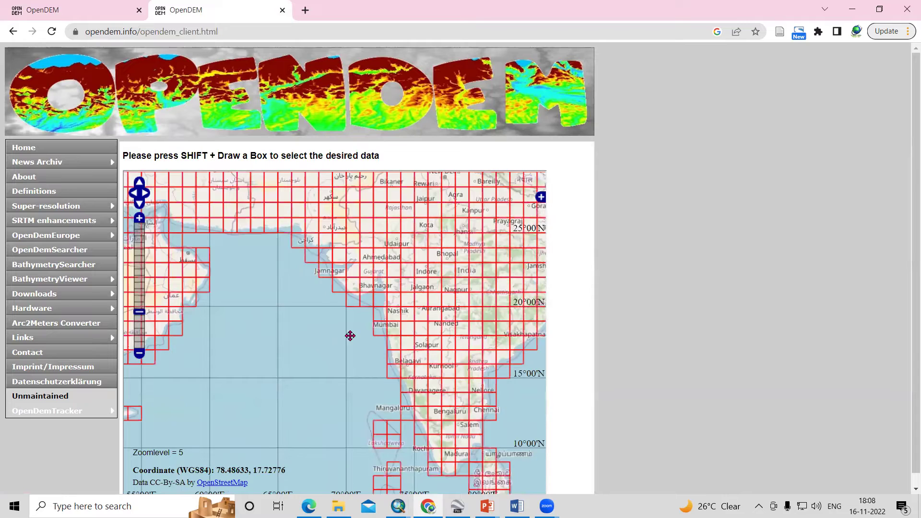
pyautogui.scroll(2, 424, 284)
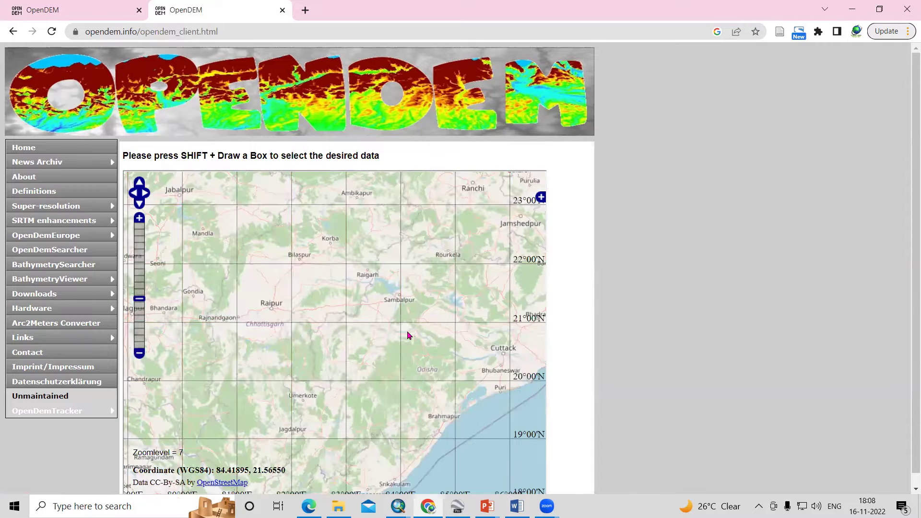
pyautogui.moveTo(369, 353); pyautogui.dragTo(417, 344)
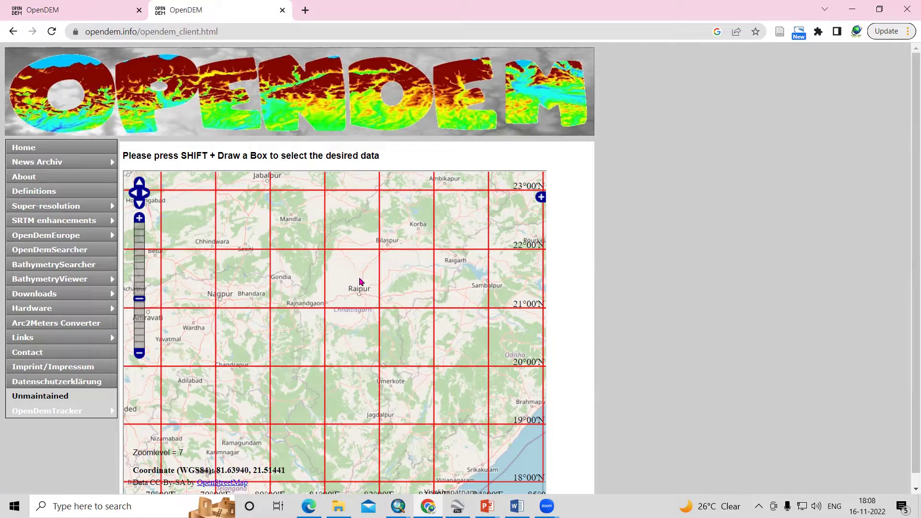
pyautogui.moveTo(360, 277); pyautogui.dragTo(400, 322)
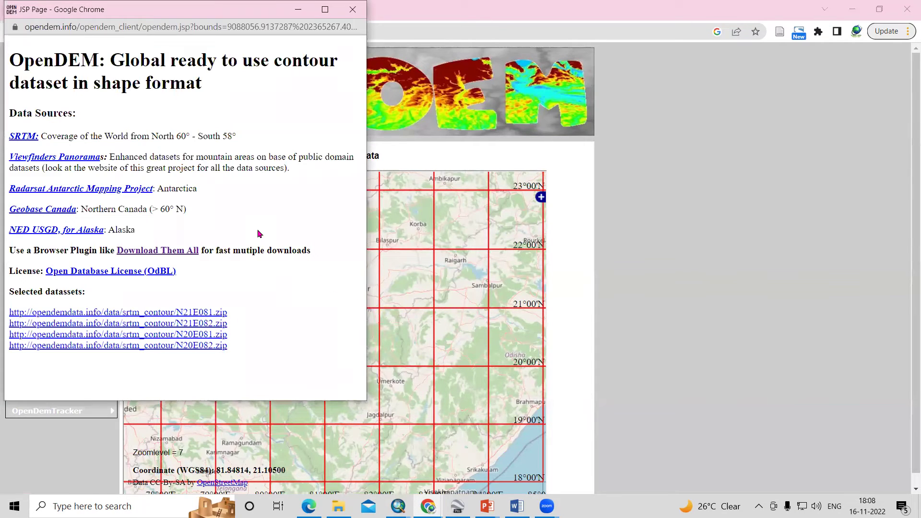
# - Download the N21E081.zip and N21E082.zip contour tiles from the selected datasets list
pyautogui.moveTo(201, 18); pyautogui.dragTo(737, 88)
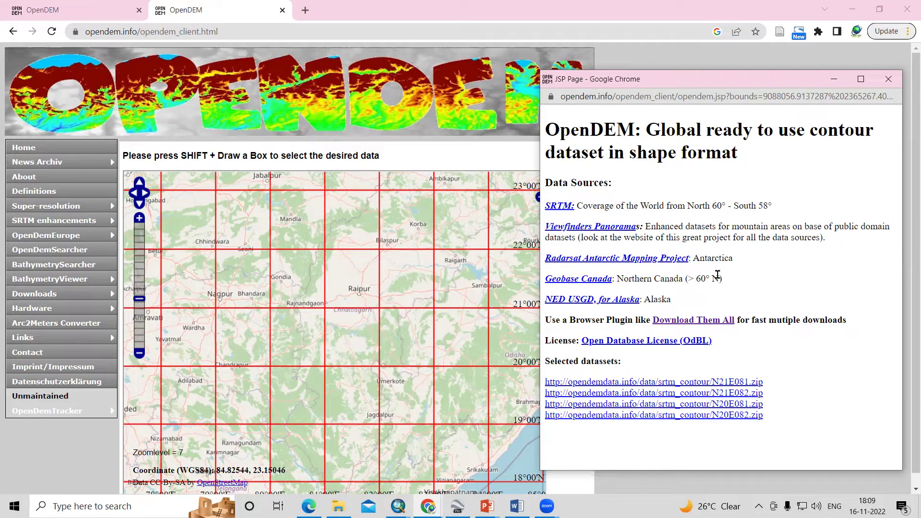
pyautogui.click(645, 384)
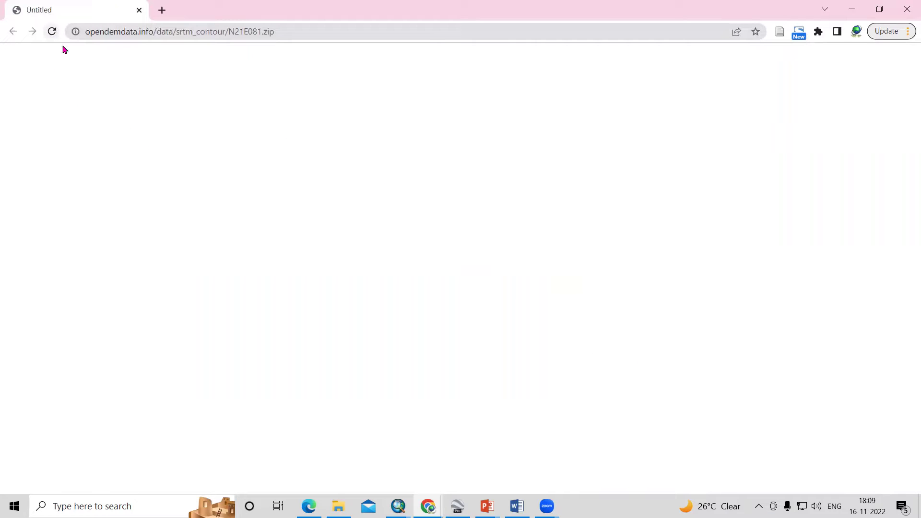
pyautogui.click(52, 32)
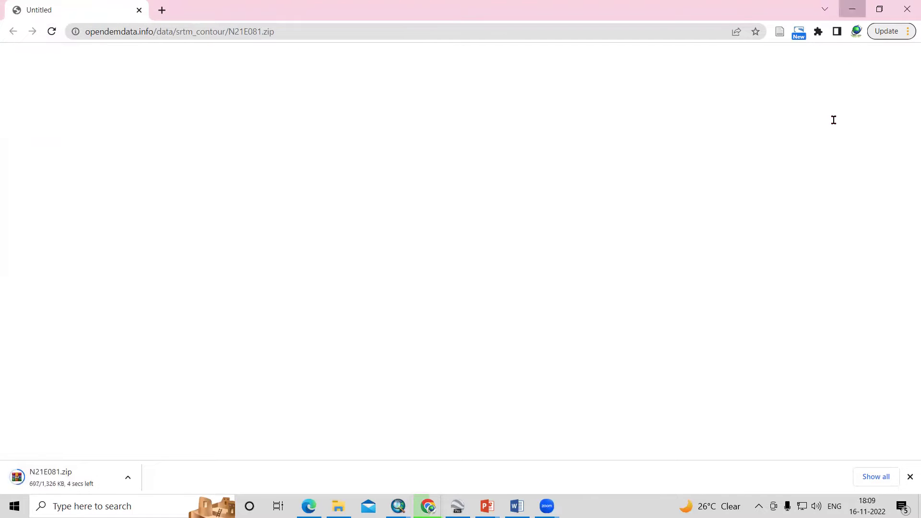
pyautogui.click(852, 9)
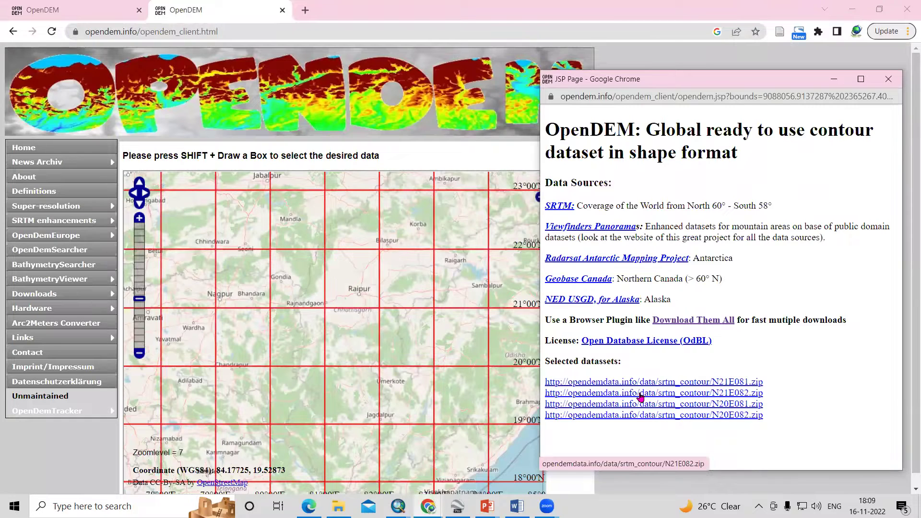
pyautogui.click(641, 396)
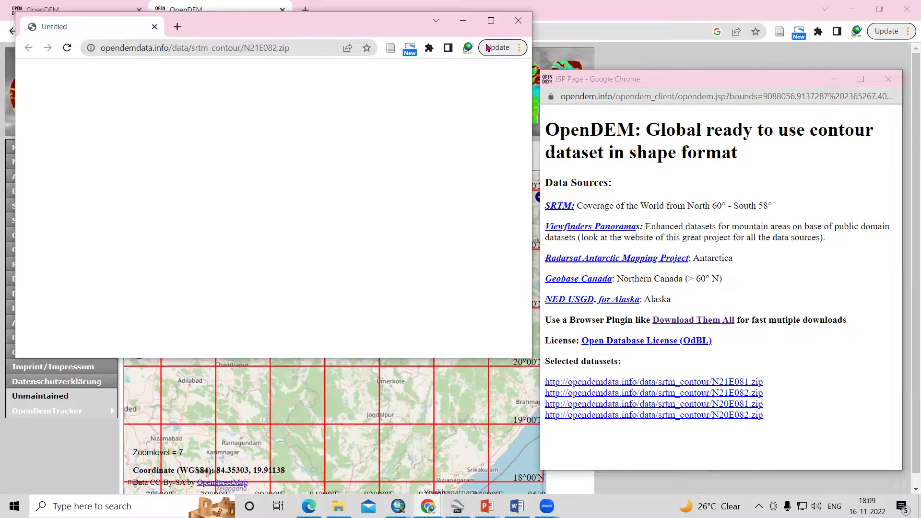
pyautogui.click(490, 21)
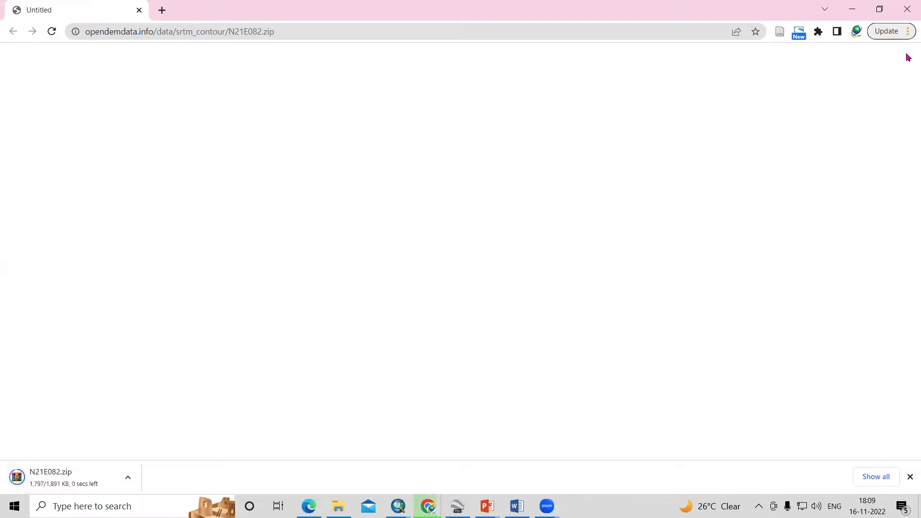
pyautogui.click(908, 32)
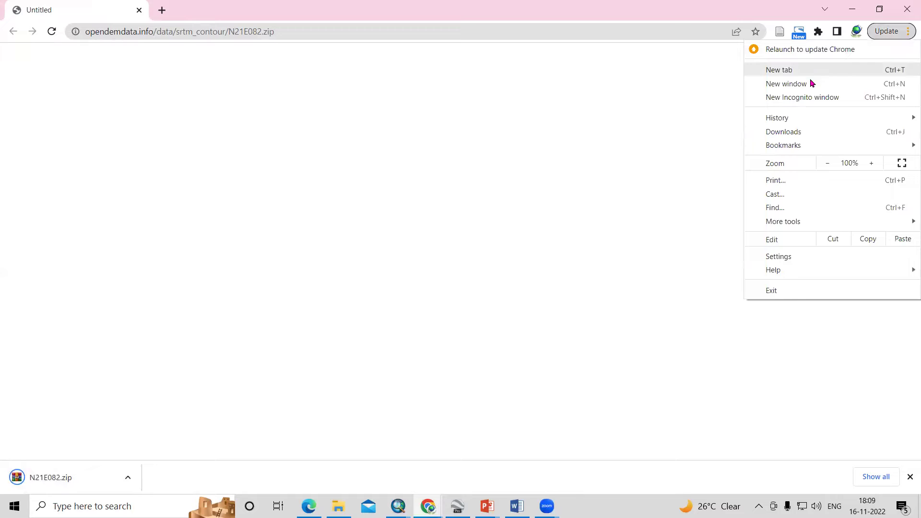
# - Cut the downloaded N21E081 and N21E082 archives from the downloads folder
pyautogui.click(799, 133)
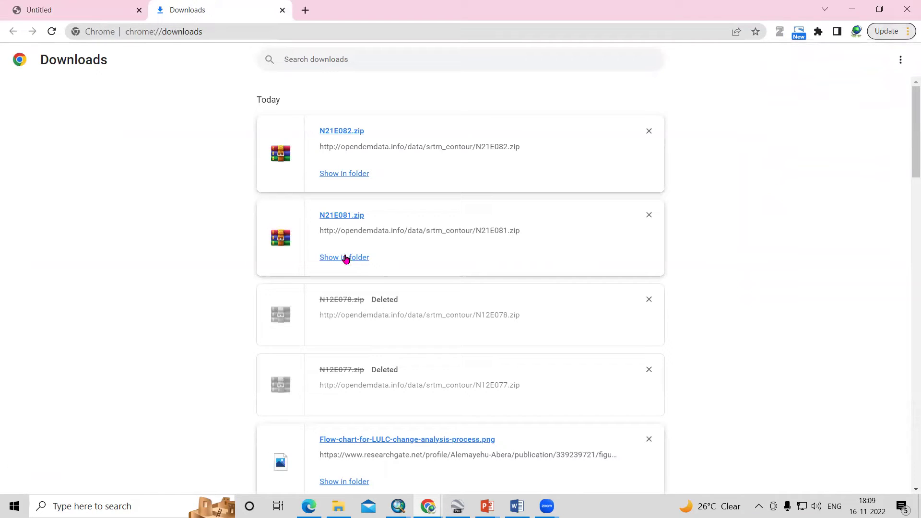
pyautogui.click(347, 183)
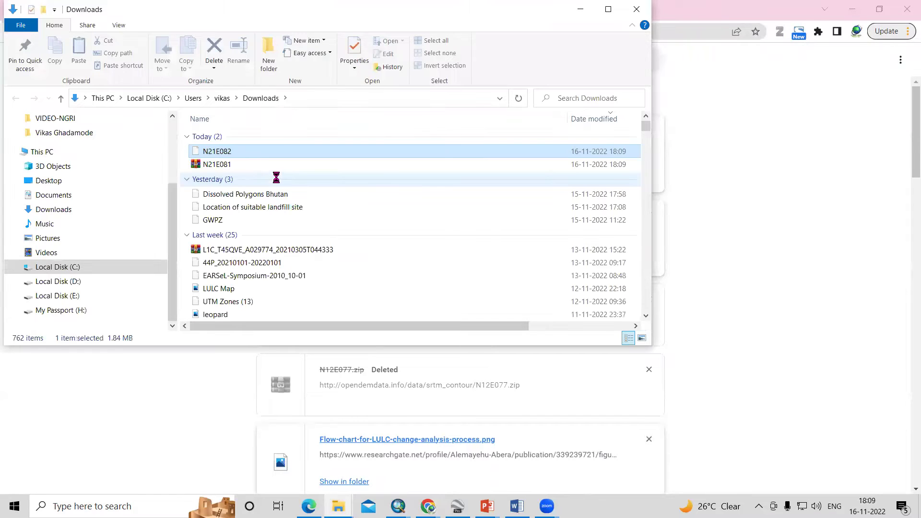
pyautogui.keyDown('shift'); pyautogui.click(242, 166); pyautogui.keyUp('shift')
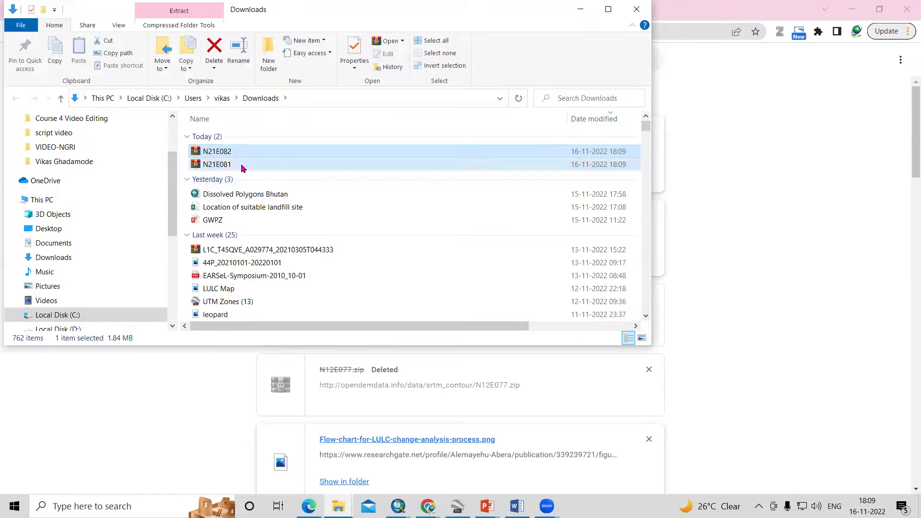
pyautogui.rightClick(242, 166)
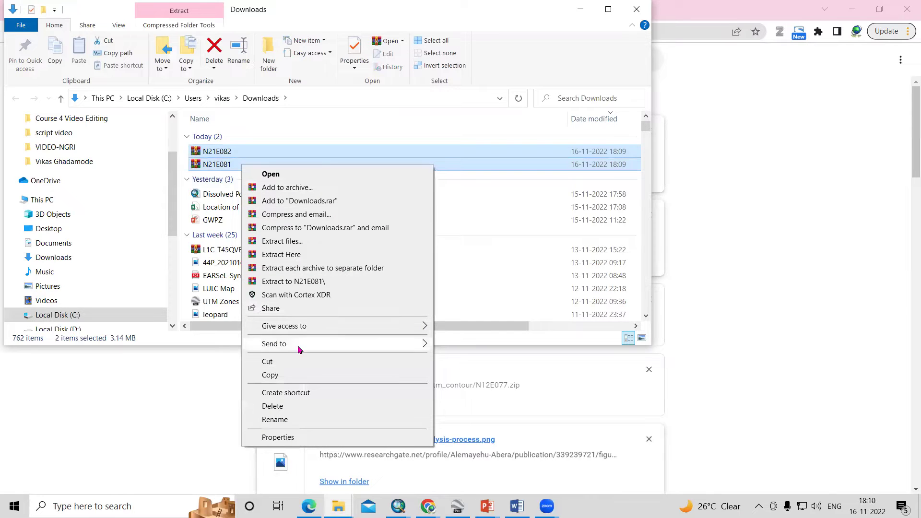
pyautogui.click(294, 364)
# - Switch to the Counter folder window on drive D
pyautogui.click(338, 507)
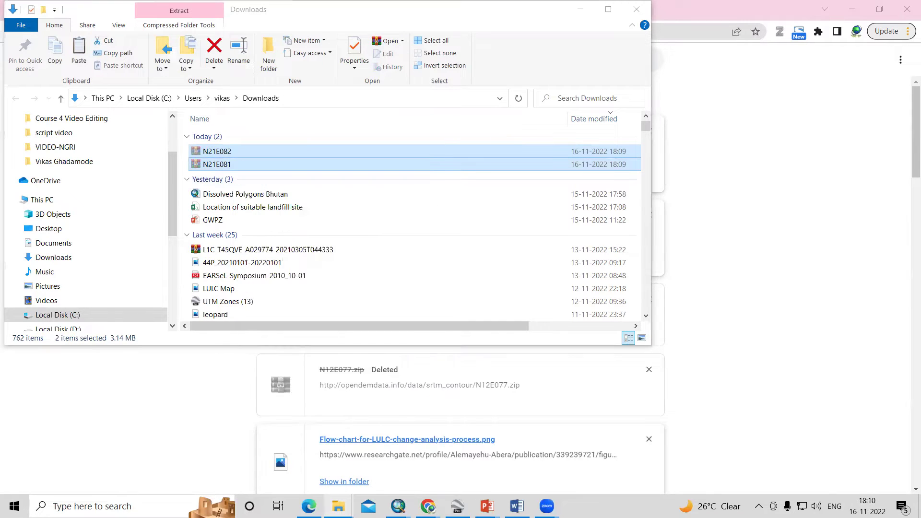
pyautogui.click(278, 480)
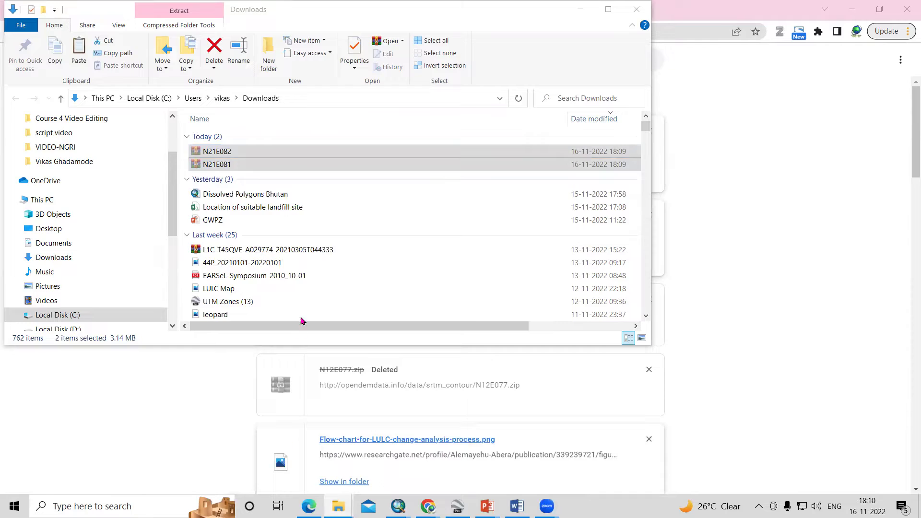
pyautogui.rightClick(288, 266)
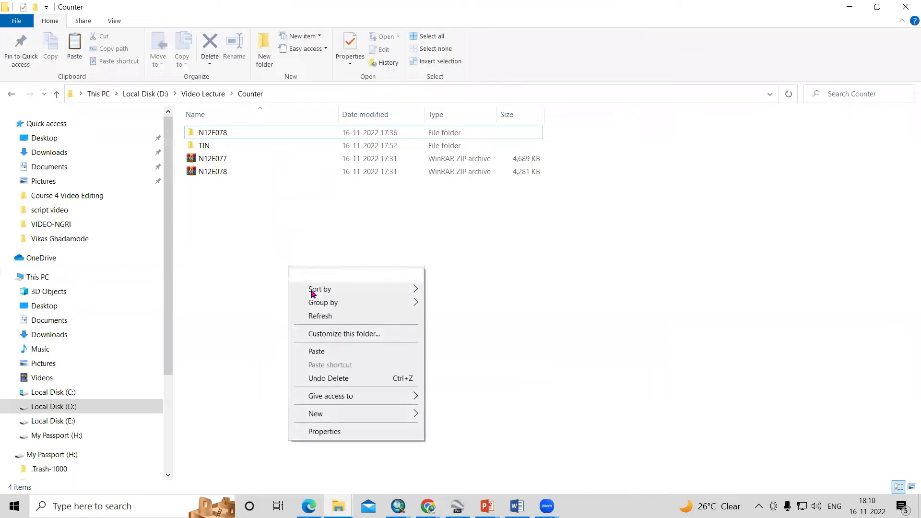
# - Paste N21E081 and N21E082 into the Counter folder, then select N21E082
pyautogui.click(336, 350)
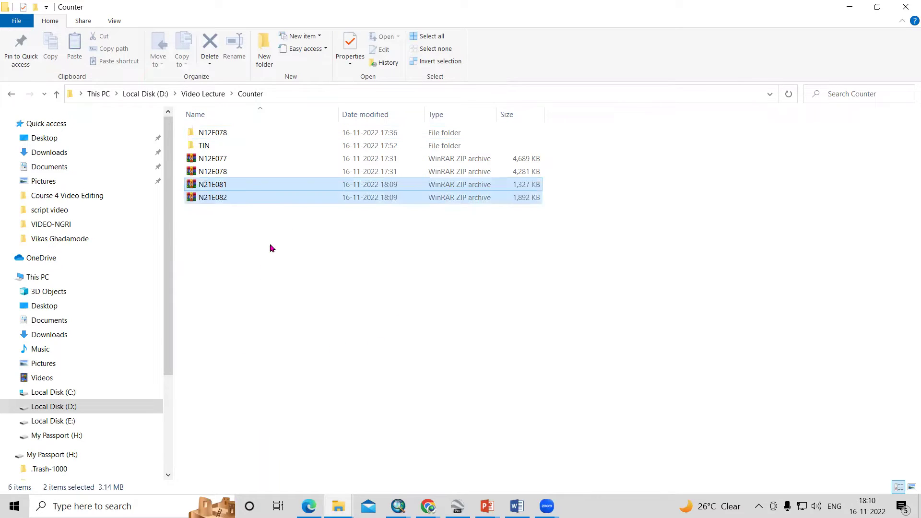
pyautogui.click(245, 232)
pyautogui.click(220, 199)
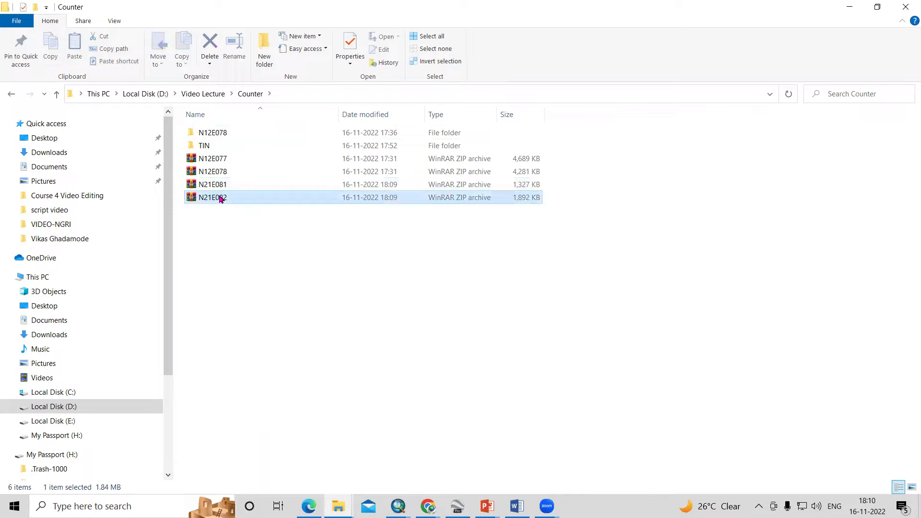
pyautogui.rightClick(220, 199)
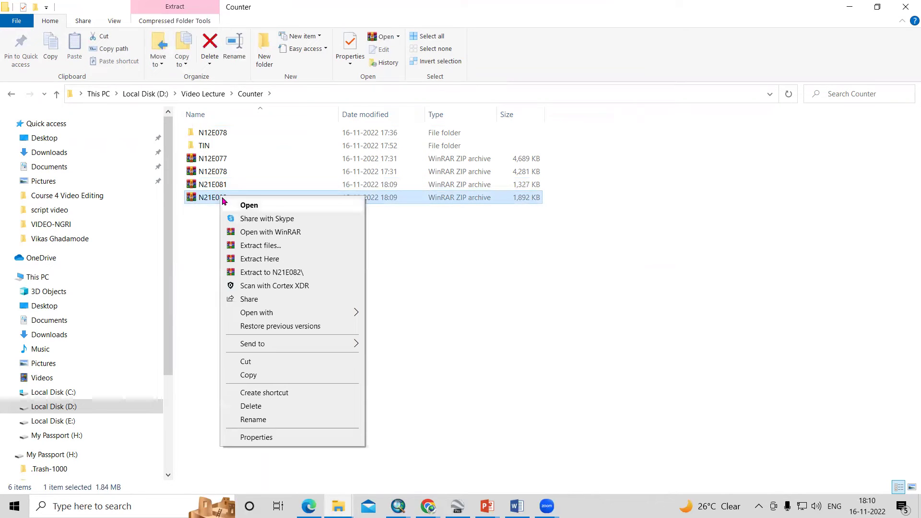
# - Extract the N21E082 archive into the Counter folder and refresh the listing
pyautogui.click(280, 250)
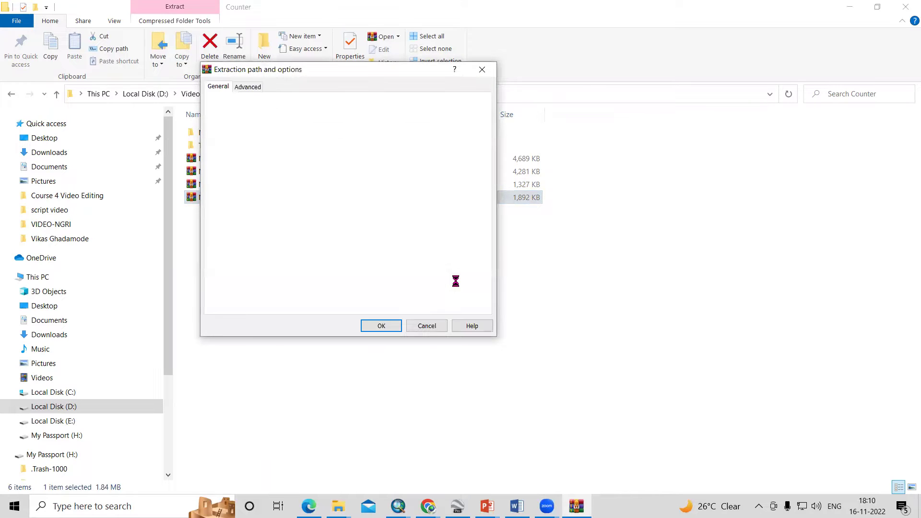
pyautogui.click(382, 326)
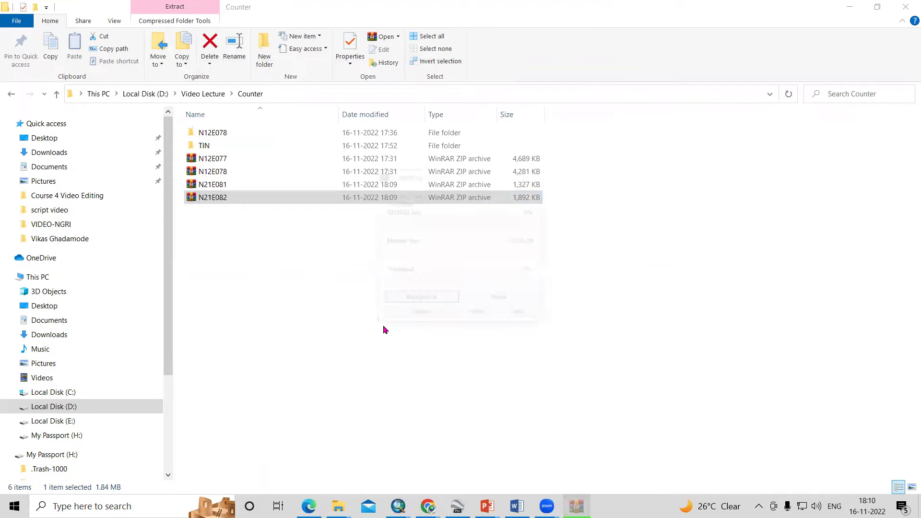
pyautogui.click(351, 315)
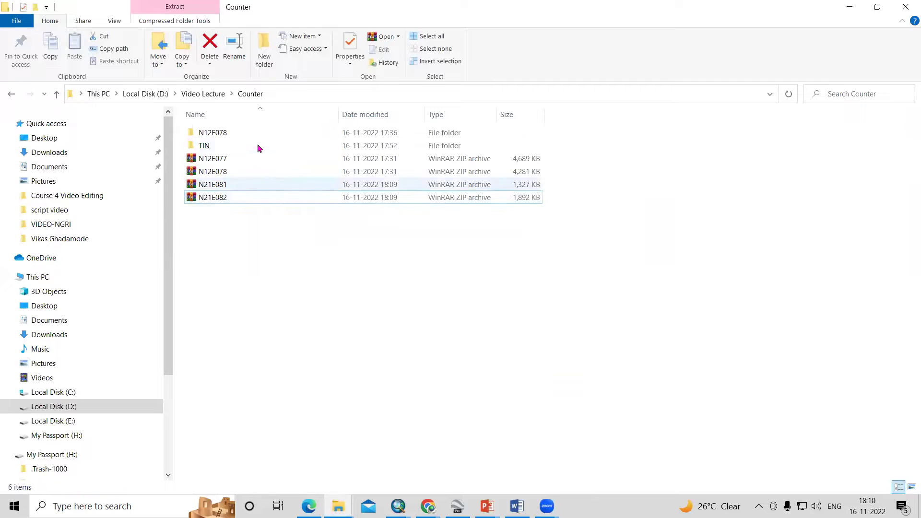
pyautogui.rightClick(335, 284)
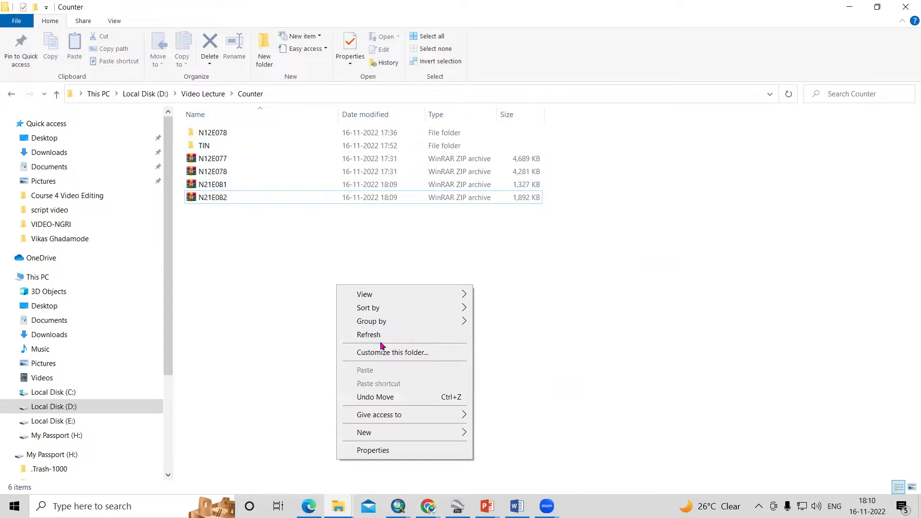
pyautogui.click(382, 339)
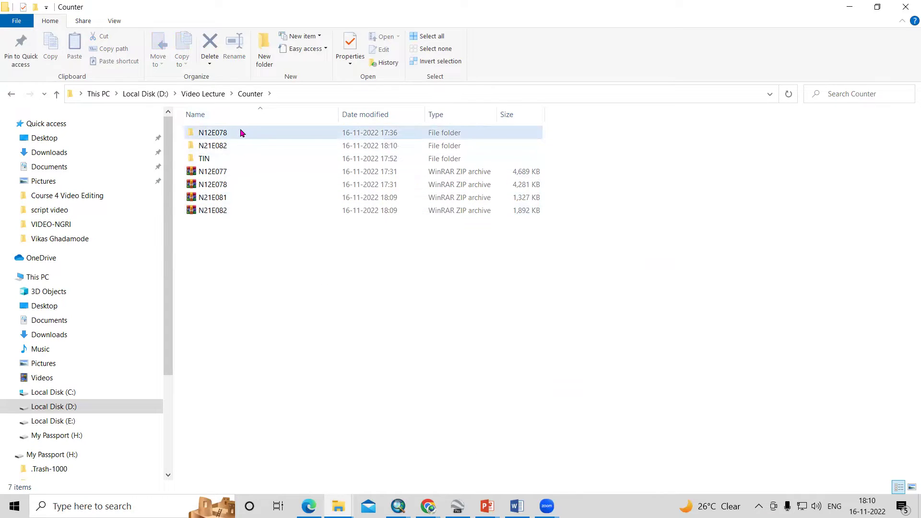
# - Open the nested N21E082 folder holding the shapefile and select its path
pyautogui.doubleClick(231, 146)
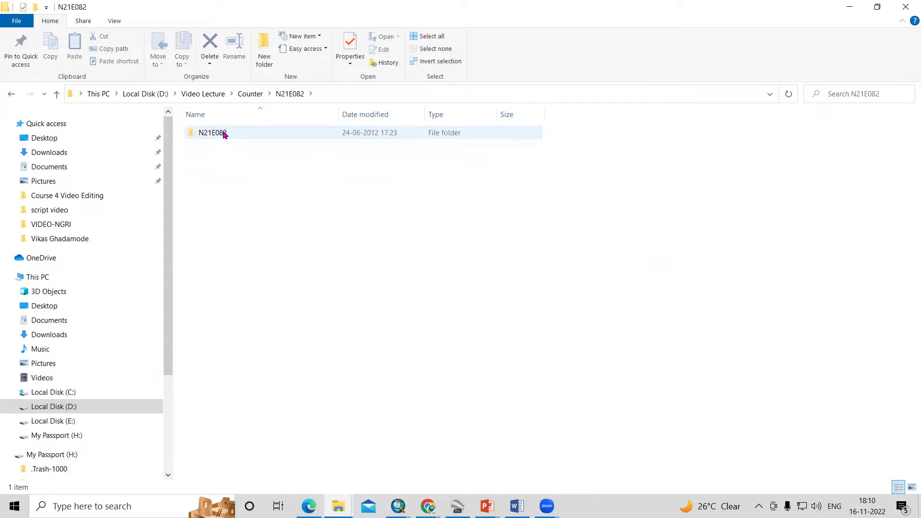
pyautogui.doubleClick(224, 135)
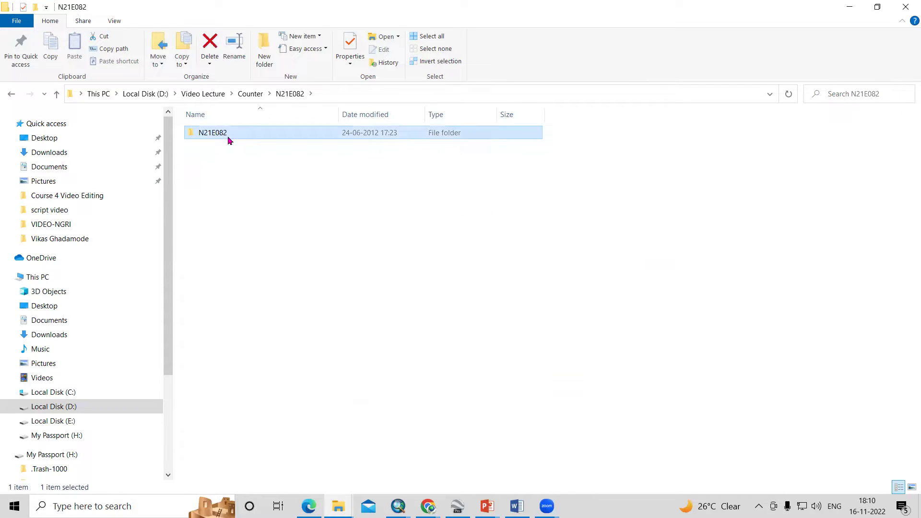
pyautogui.click(396, 91)
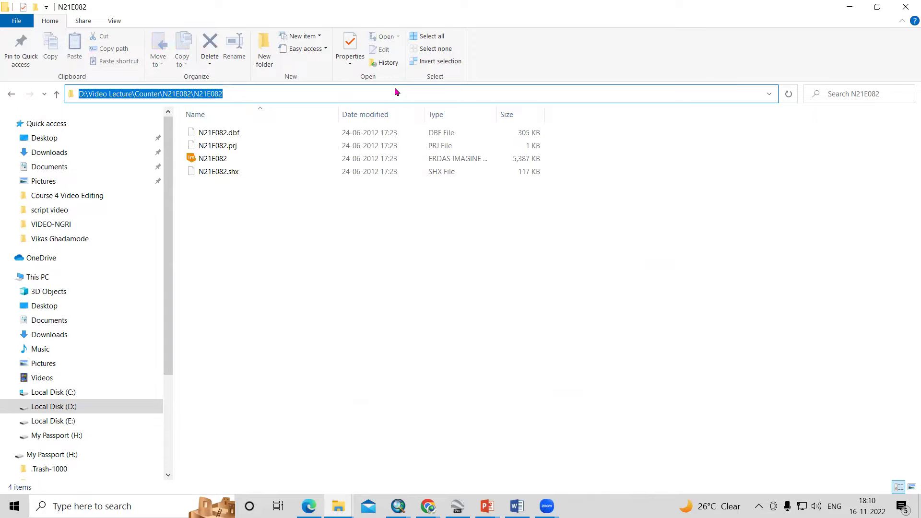
# - In ArcMap's Catalog, go to the N21E082 folder and select N21E082.shp
pyautogui.moveTo(398, 506)
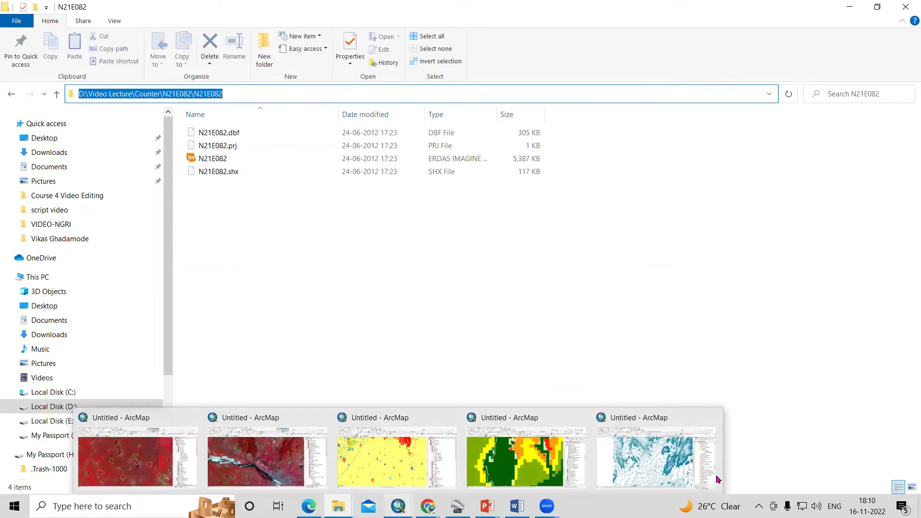
pyautogui.click(666, 463)
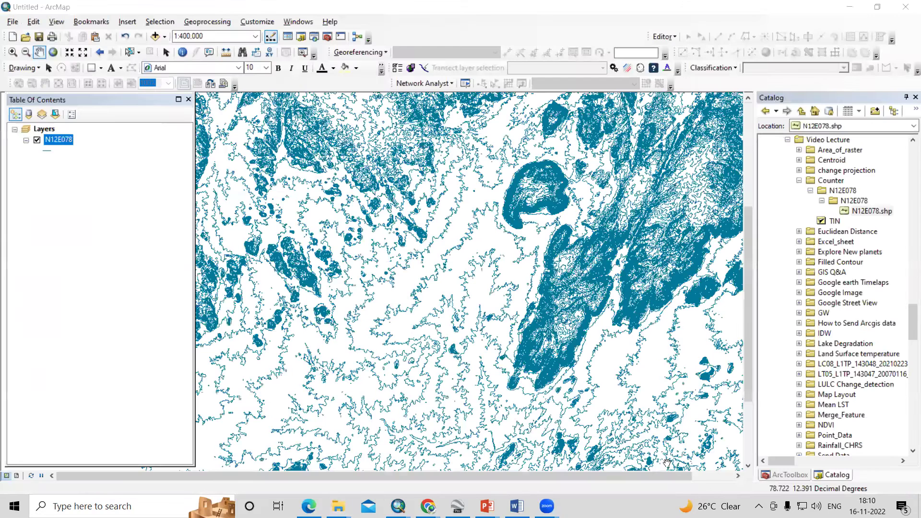
pyautogui.click(857, 126)
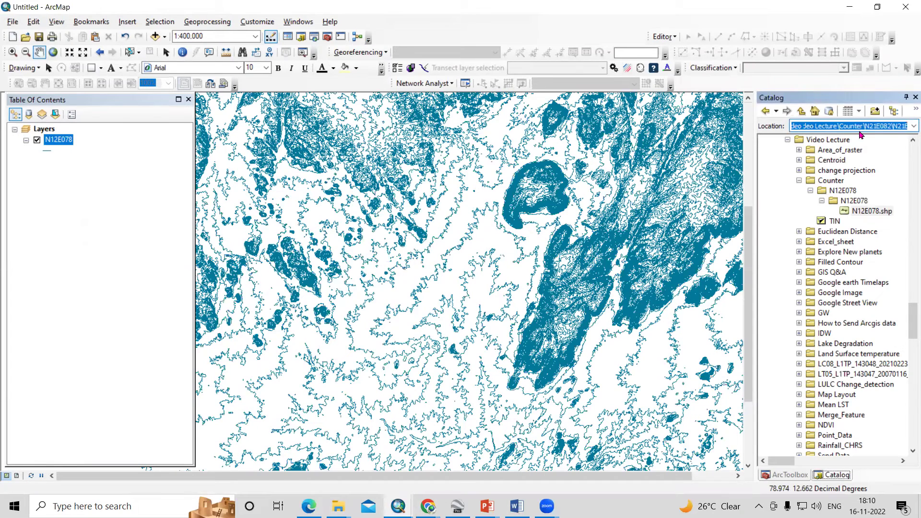
pyautogui.hotkey('alt', 'Down')
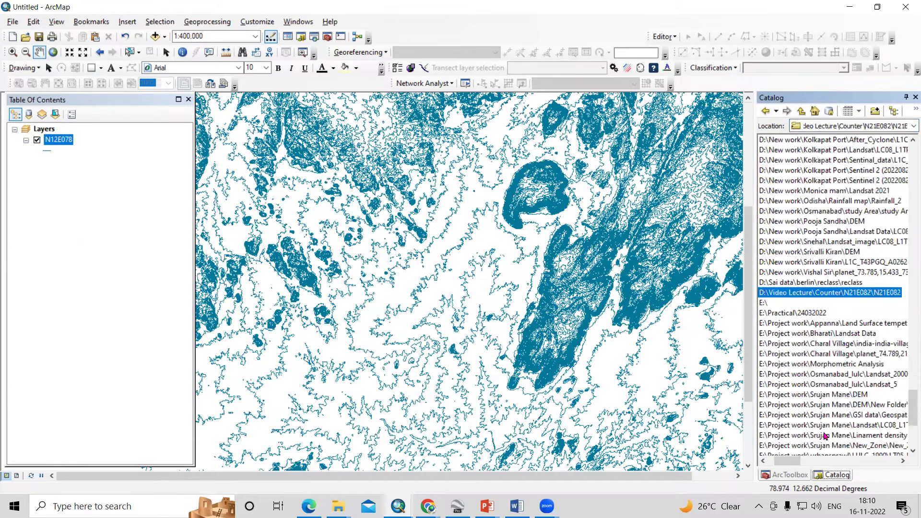
pyautogui.click(794, 297)
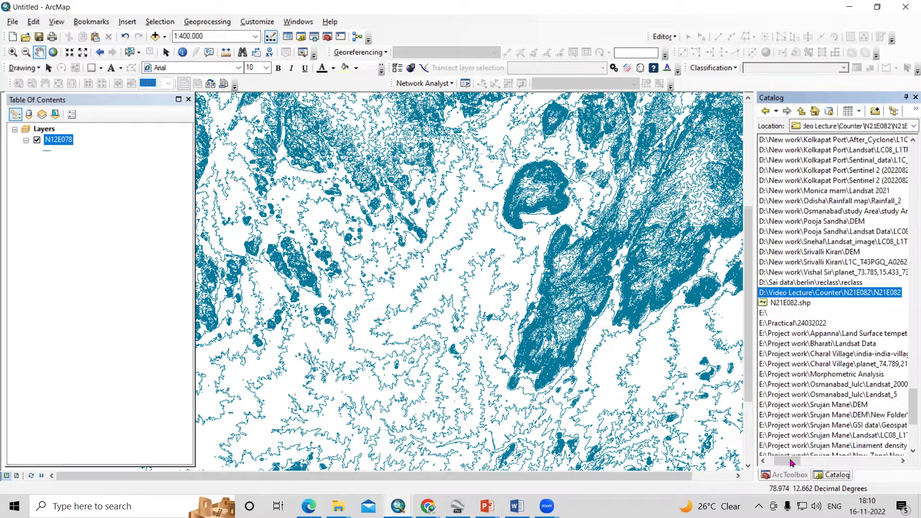
pyautogui.moveTo(792, 462); pyautogui.dragTo(786, 462)
pyautogui.click(832, 303)
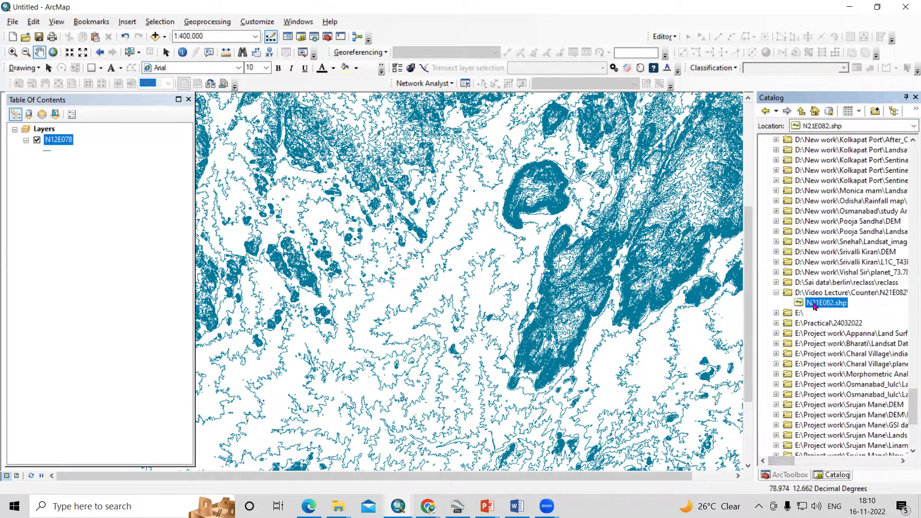
# - Replace the N12E078 layer with the N21E082 contours and open their attribute table
pyautogui.rightClick(53, 140)
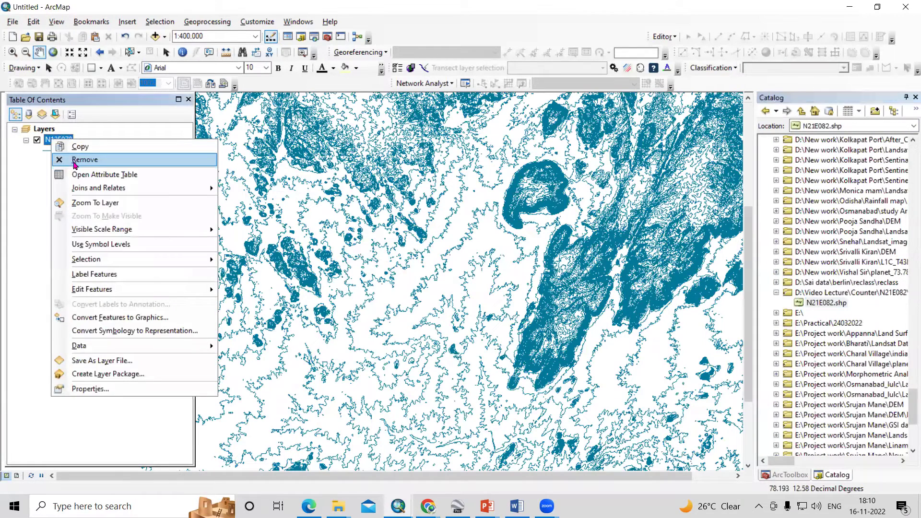
pyautogui.click(123, 162)
pyautogui.moveTo(827, 303); pyautogui.dragTo(474, 302)
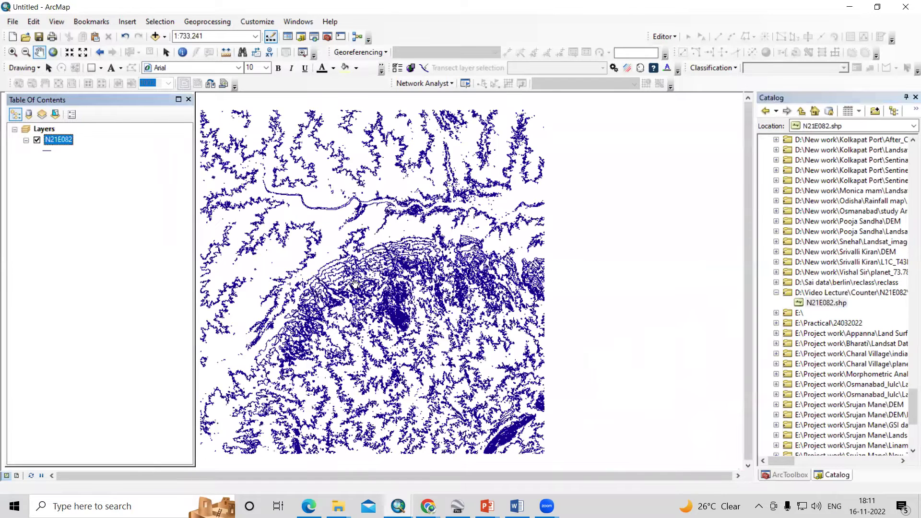
pyautogui.scroll(2, 360, 288)
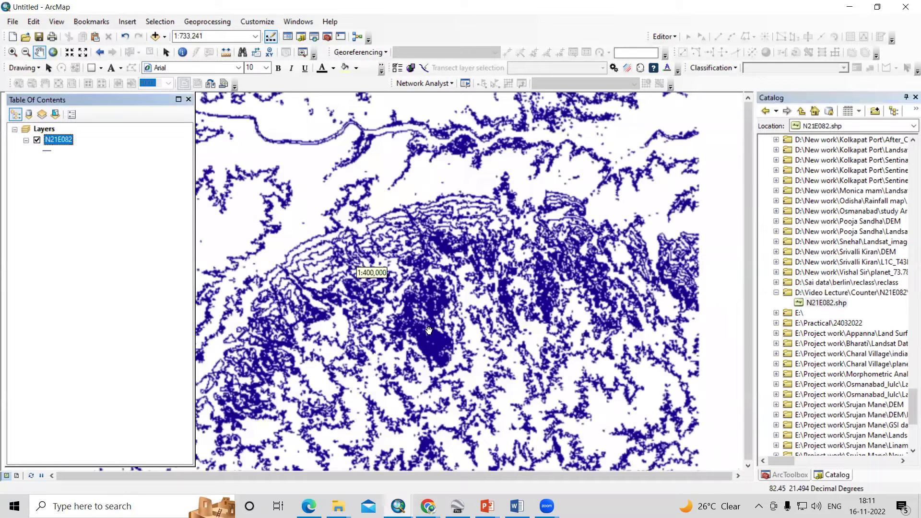
pyautogui.scroll(1, 50, 151)
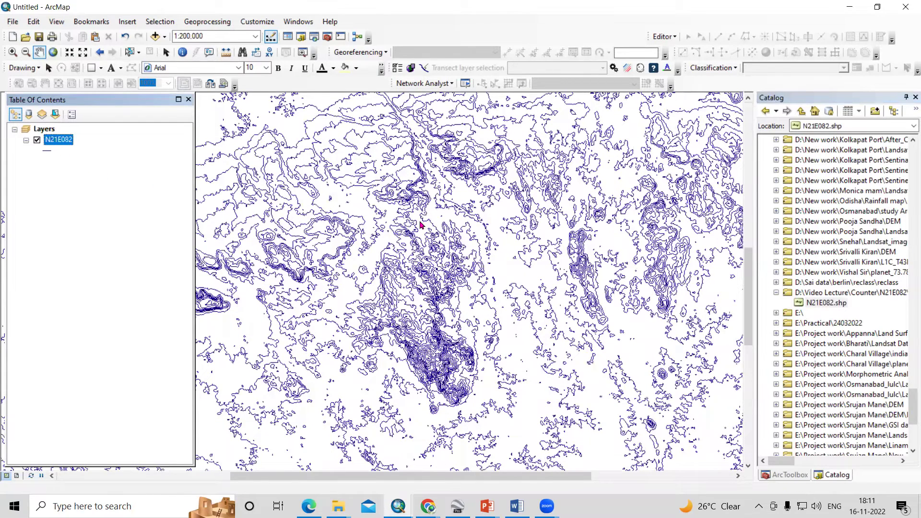
pyautogui.hotkey('ctrl', 't')
pyautogui.scroll(-20, 129, 211)
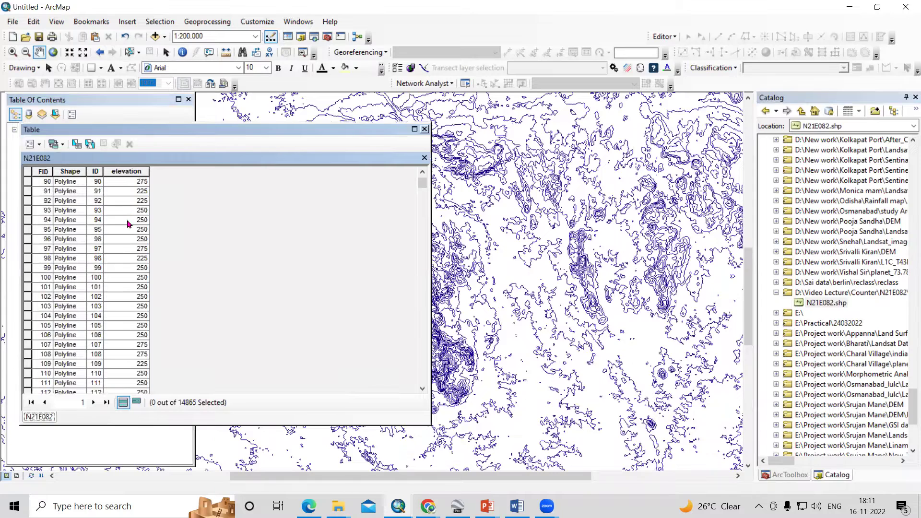
# - Close the attribute table and open the N21E082 layer's properties for Unique values symbology
pyautogui.click(424, 129)
pyautogui.rightClick(58, 140)
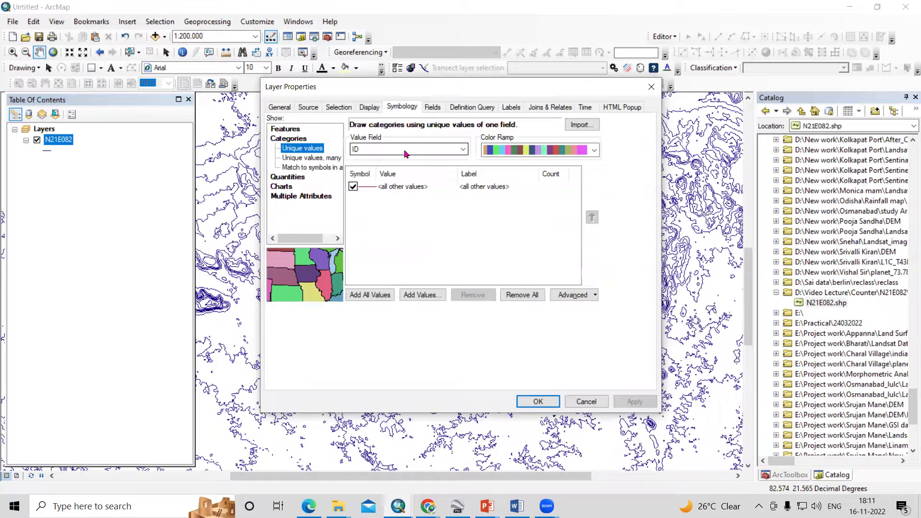
# - Classify N21E082 by all unique elevation values, 200 to 725, and apply
pyautogui.press('Down')
pyautogui.click(367, 295)
pyautogui.click(633, 402)
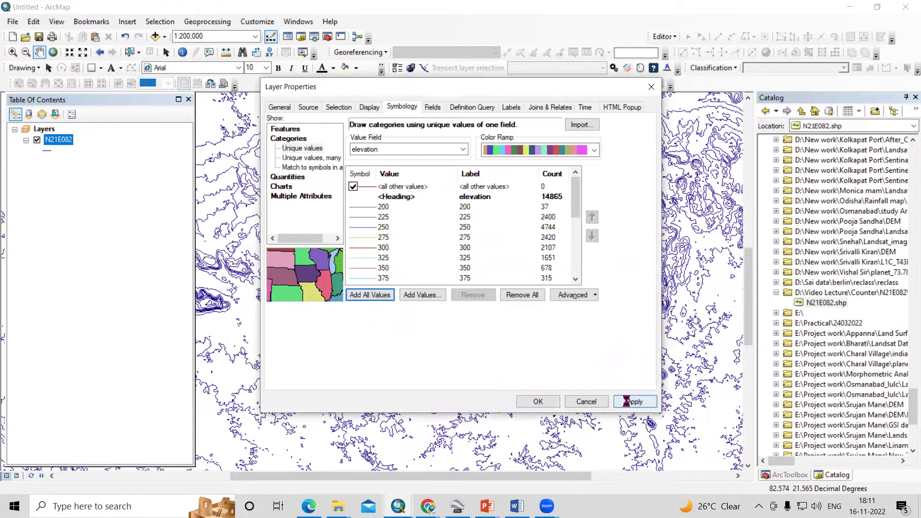
pyautogui.click(538, 402)
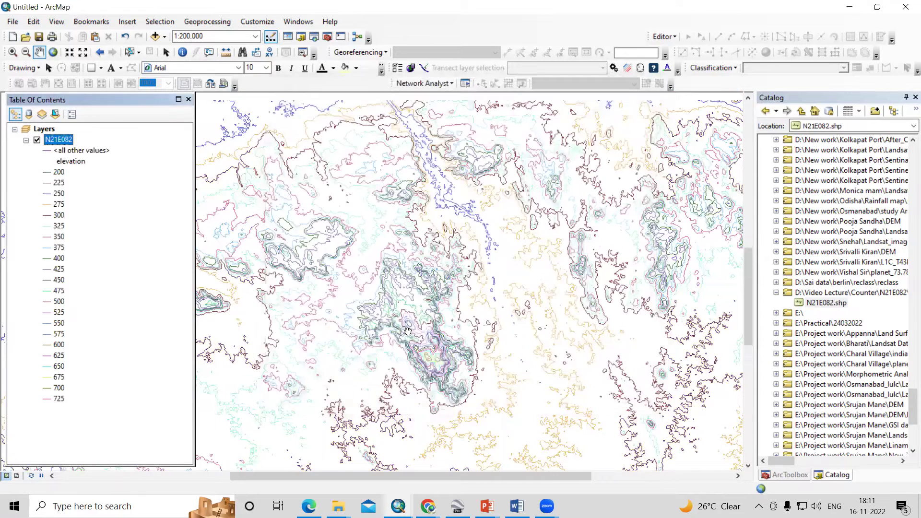
# - Zoom out and recentre the contours, then show ArcToolbox
pyautogui.scroll(-3, 407, 331)
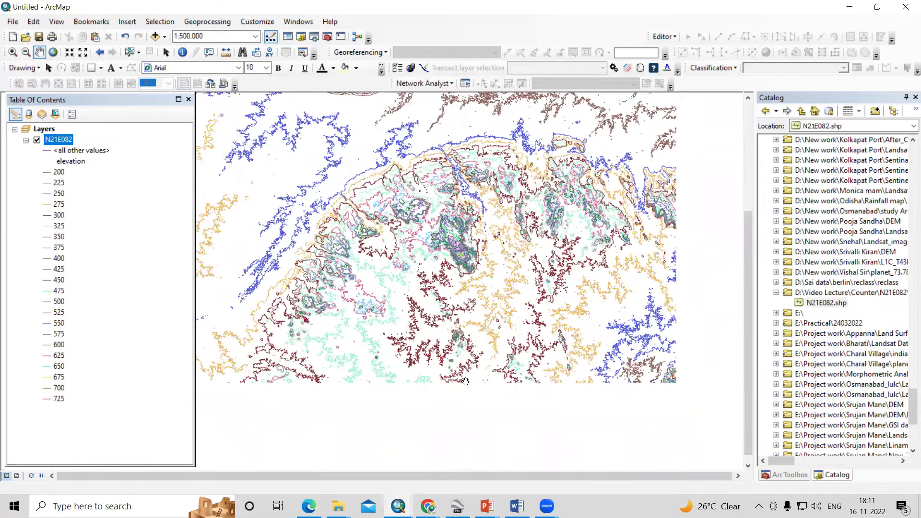
pyautogui.scroll(-1, 465, 382)
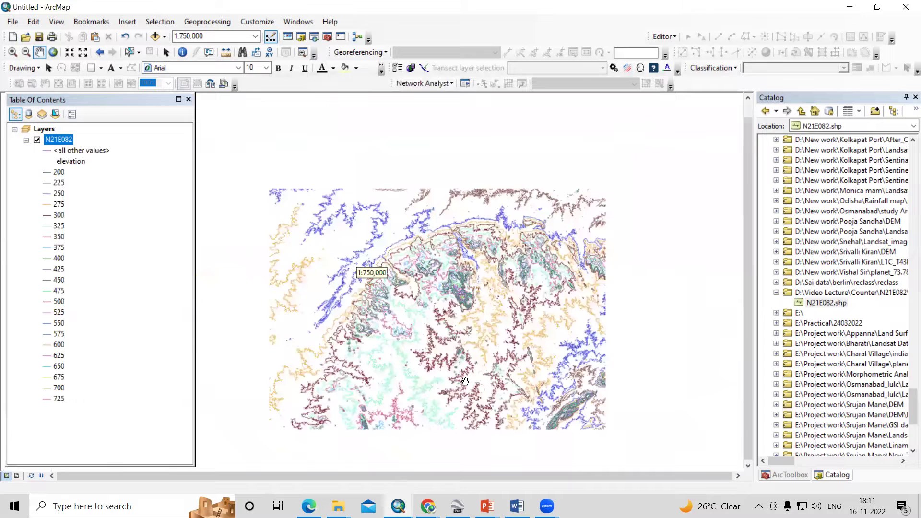
pyautogui.moveTo(463, 269)
pyautogui.mouseDown()
pyautogui.moveTo(400, 316)
pyautogui.moveTo(380, 319)
pyautogui.mouseUp()
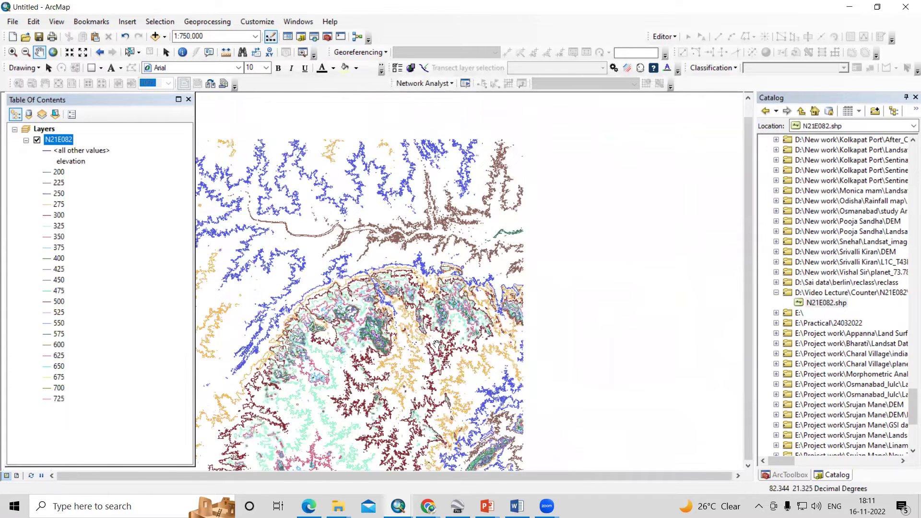
pyautogui.moveTo(466, 311); pyautogui.dragTo(548, 299)
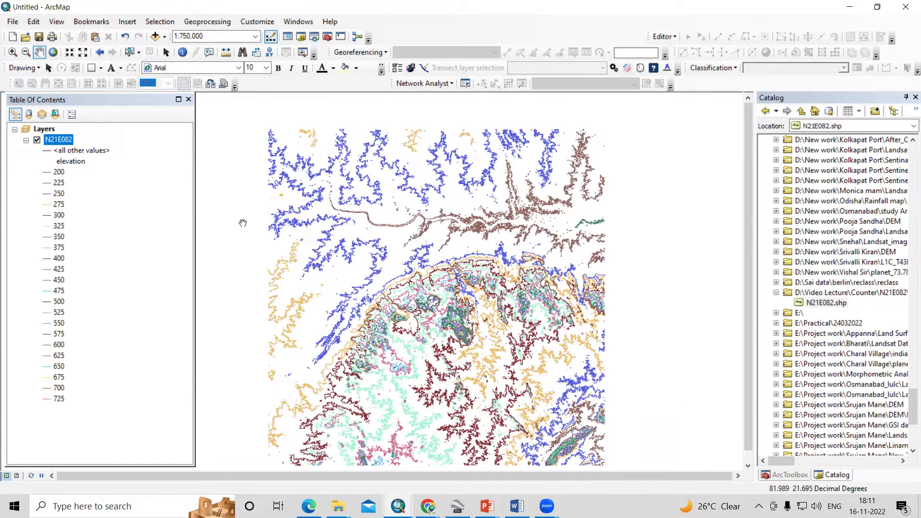
pyautogui.click(787, 475)
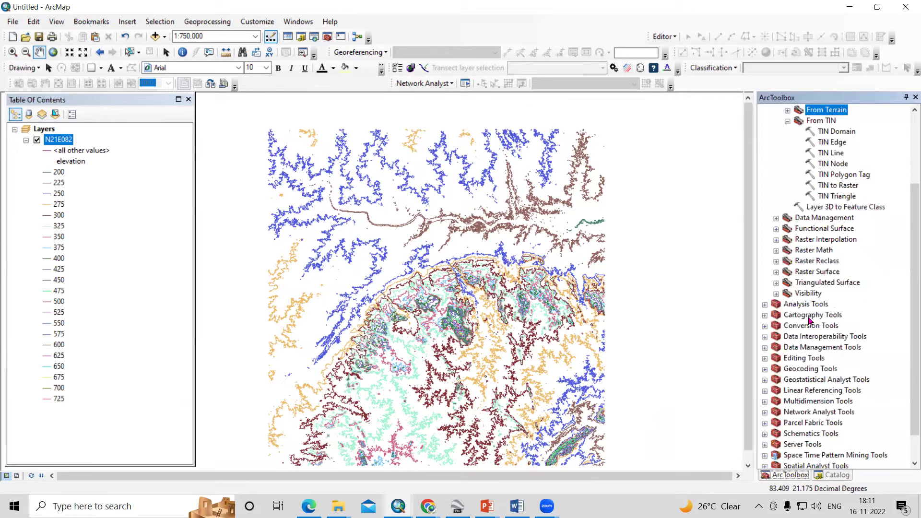
# - Open the Create TIN tool from 3D Analyst Tools > Data Management > TIN
pyautogui.scroll(3, 800, 245)
pyautogui.click(788, 218)
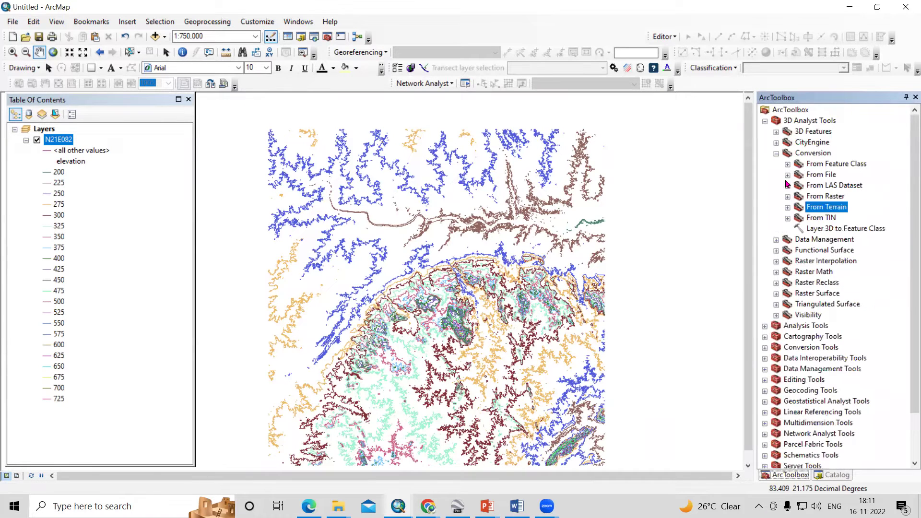
pyautogui.click(776, 154)
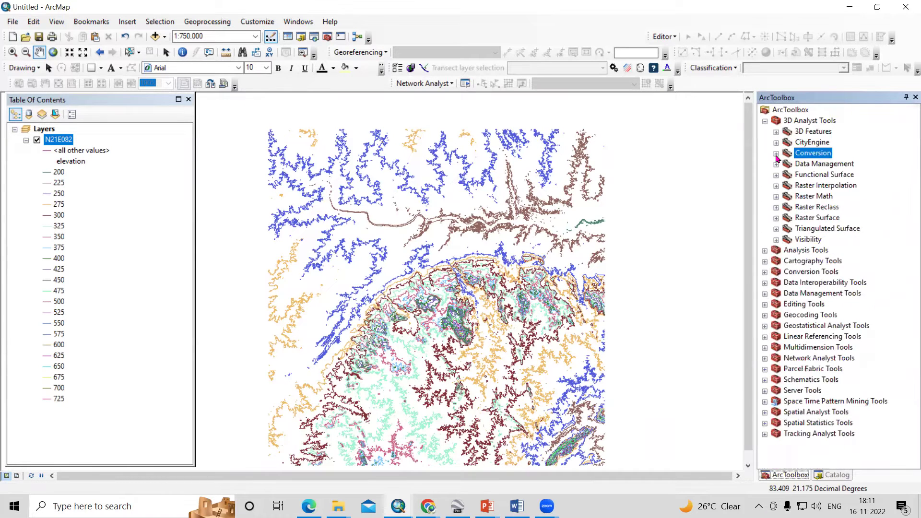
pyautogui.doubleClick(791, 121)
pyautogui.doubleClick(815, 123)
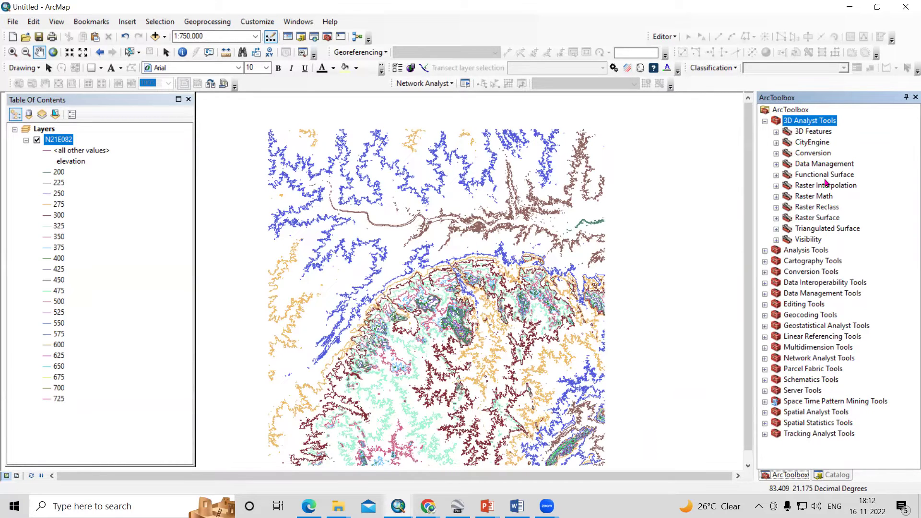
pyautogui.doubleClick(811, 166)
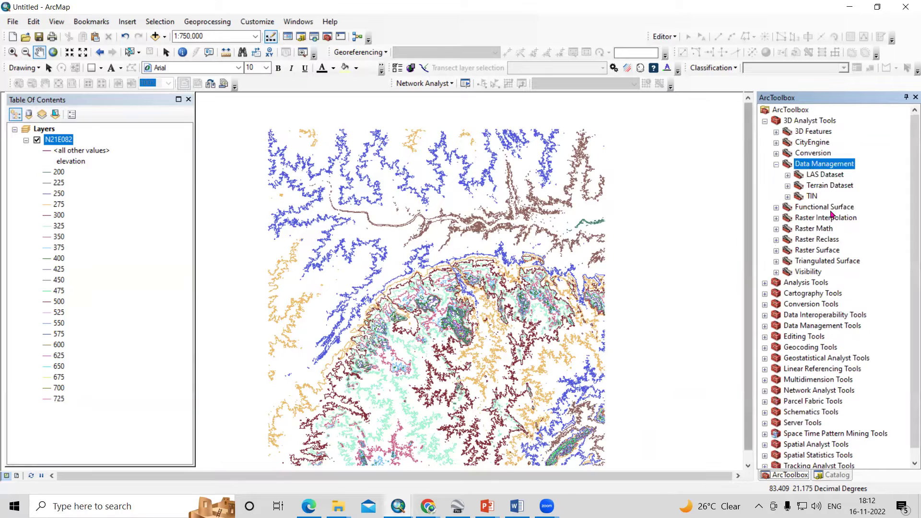
pyautogui.click(788, 197)
pyautogui.click(835, 219)
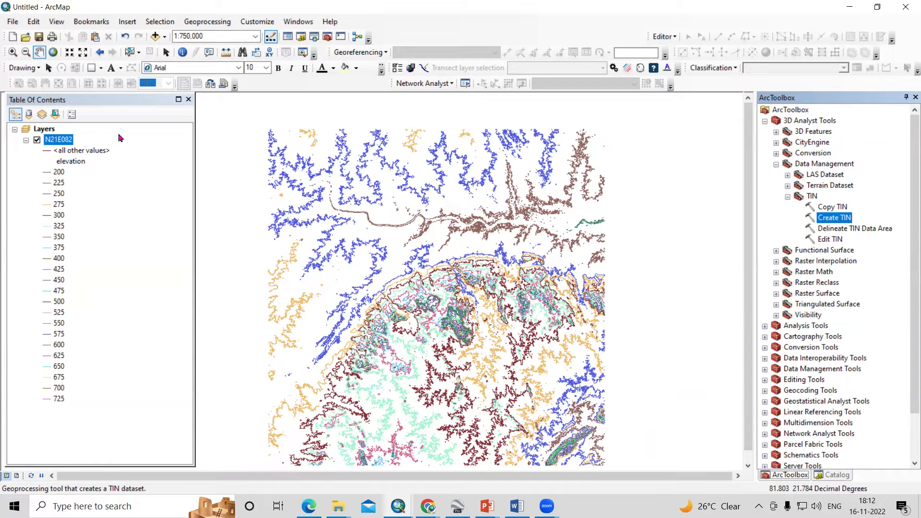
pyautogui.doubleClick(841, 222)
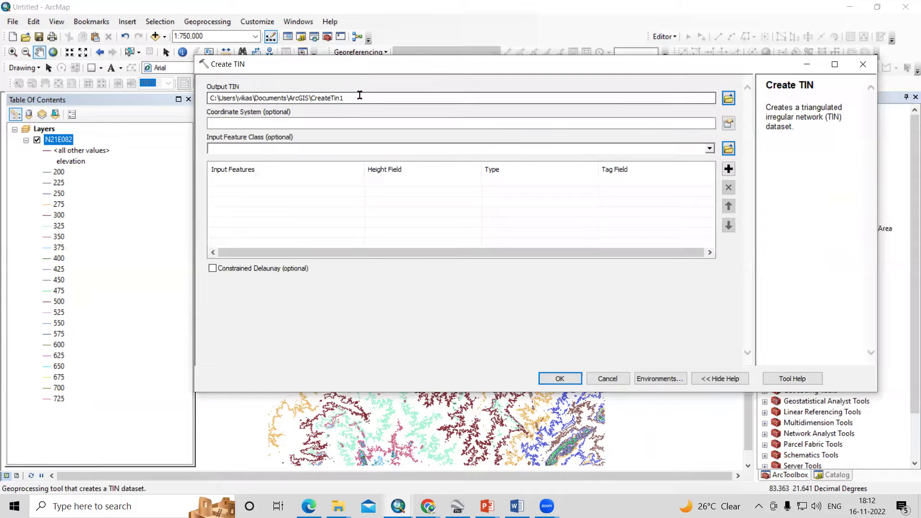
# - Browse to the Counter folder and start naming the output TIN TIN_2
pyautogui.click(728, 98)
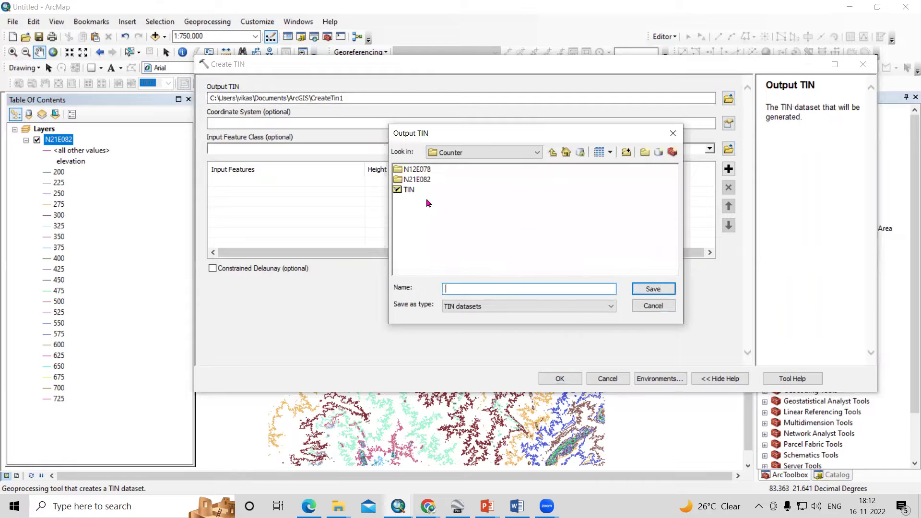
pyautogui.click(410, 192)
pyautogui.click(476, 288)
# - Build TIN_2 from the N21E082 contours with elevation as the tag field
pyautogui.click(667, 290)
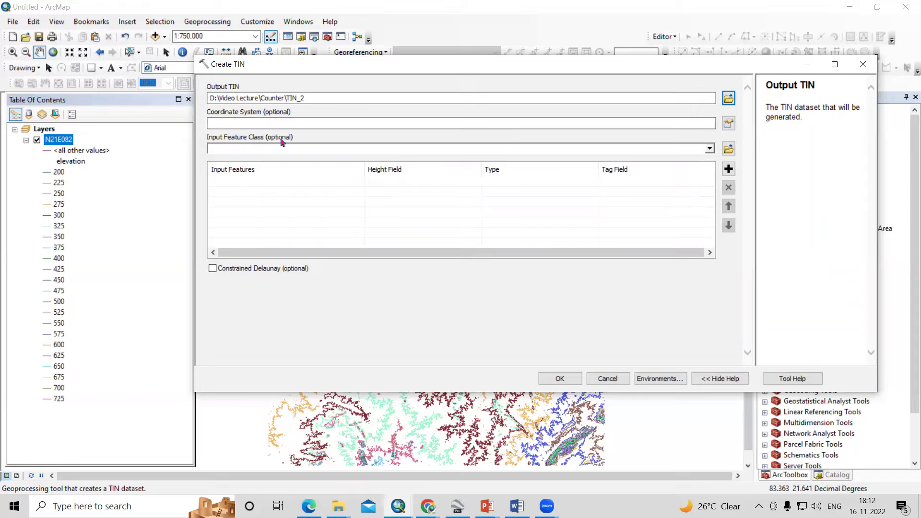
pyautogui.click(709, 149)
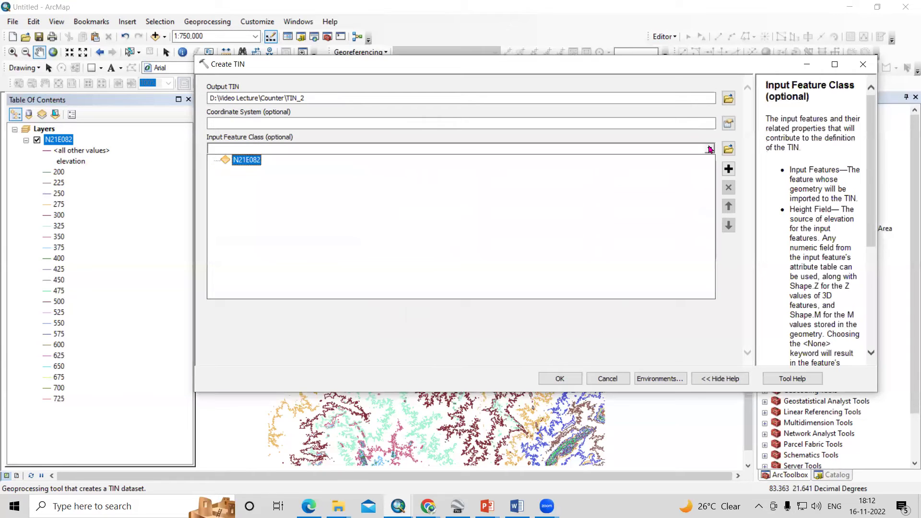
pyautogui.click(245, 161)
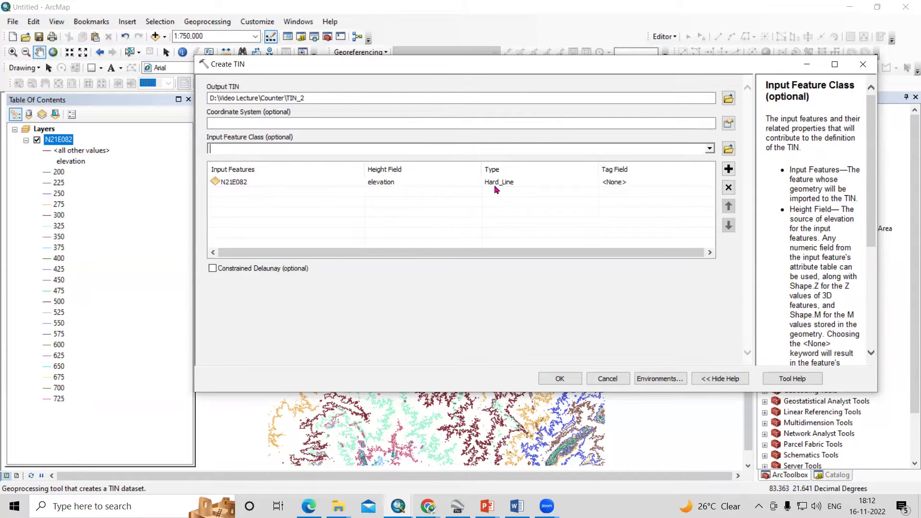
pyautogui.click(651, 184)
pyautogui.click(710, 185)
pyautogui.click(631, 218)
pyautogui.click(560, 379)
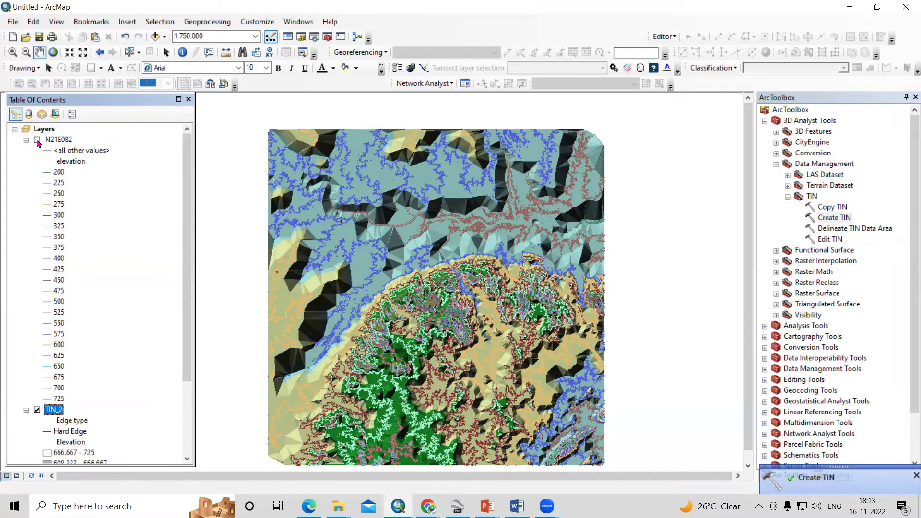
# - Hide the N21E082 contours and locate TIN to Raster under 3D Analyst Conversion > From TIN
pyautogui.click(37, 140)
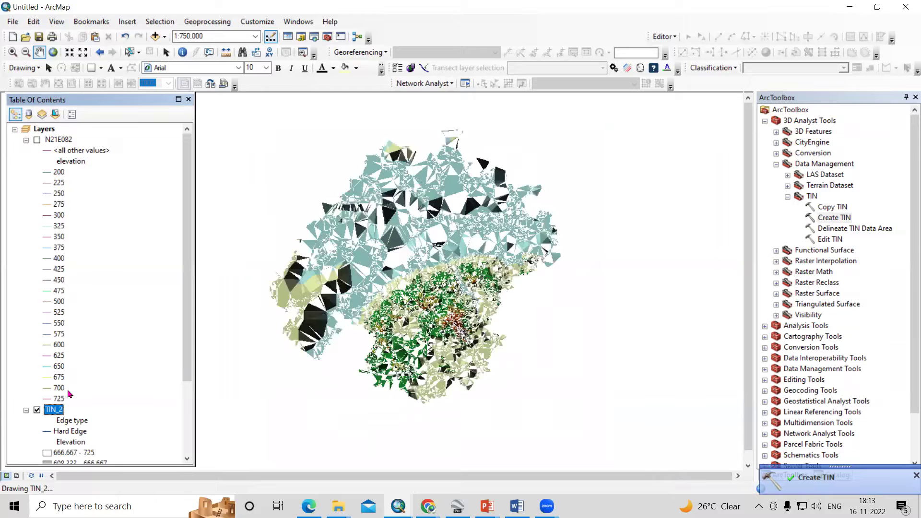
pyautogui.scroll(3, 63, 408)
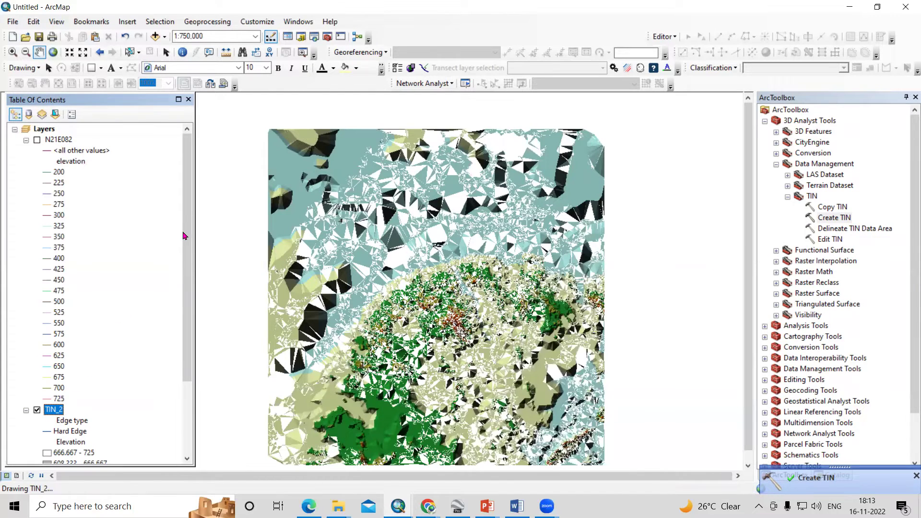
pyautogui.scroll(-3, 183, 288)
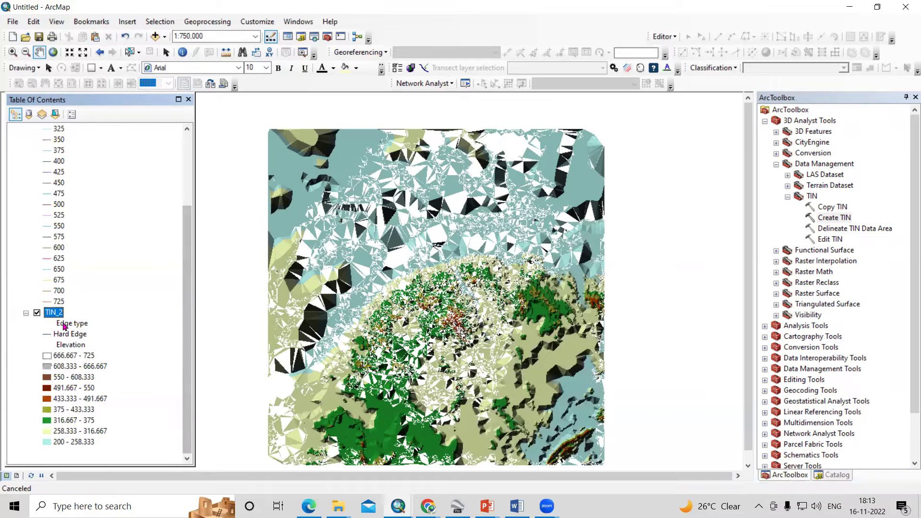
pyautogui.click(787, 197)
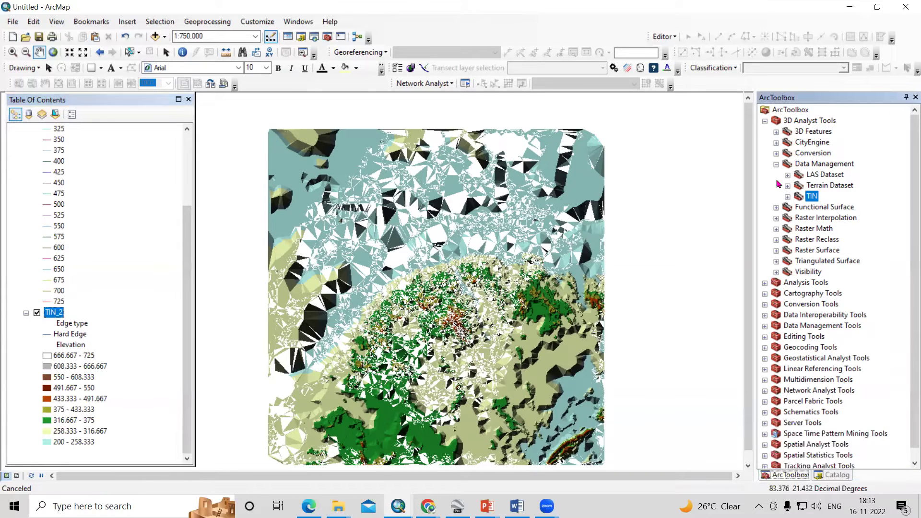
pyautogui.click(777, 165)
pyautogui.click(811, 154)
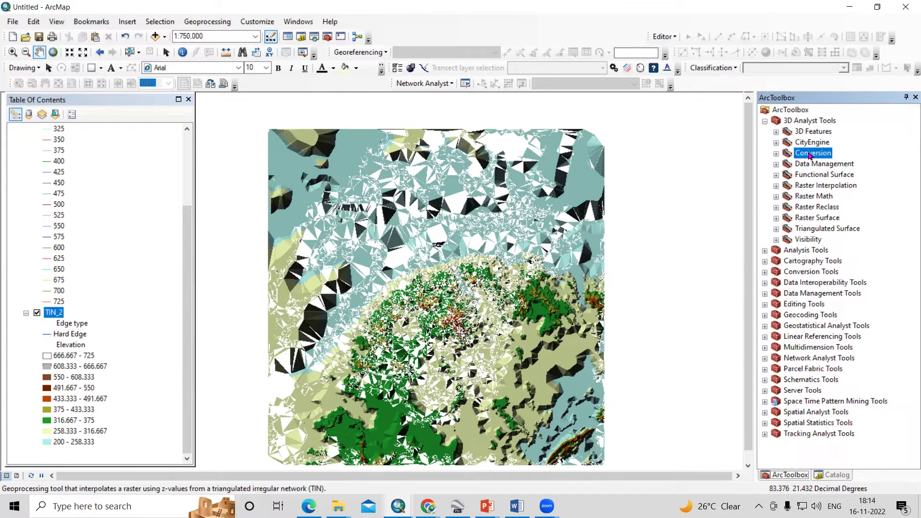
pyautogui.doubleClick(811, 153)
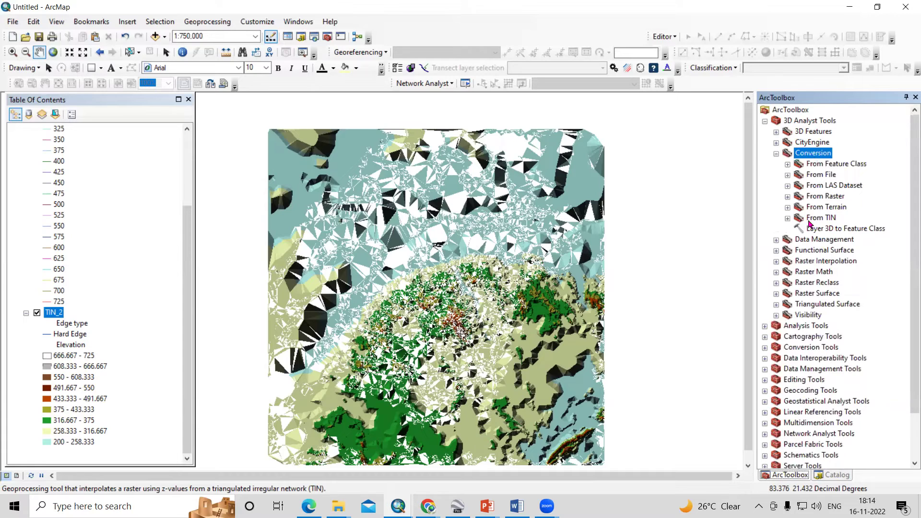
pyautogui.doubleClick(819, 218)
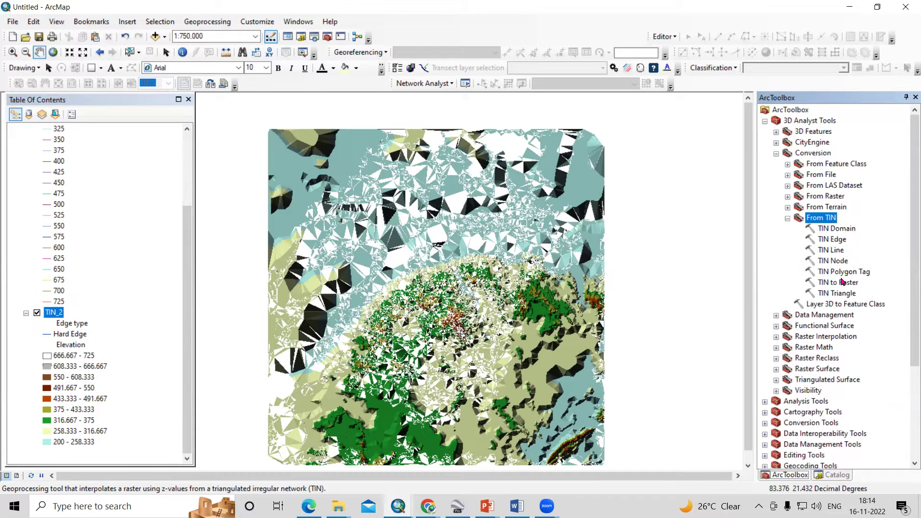
pyautogui.click(841, 284)
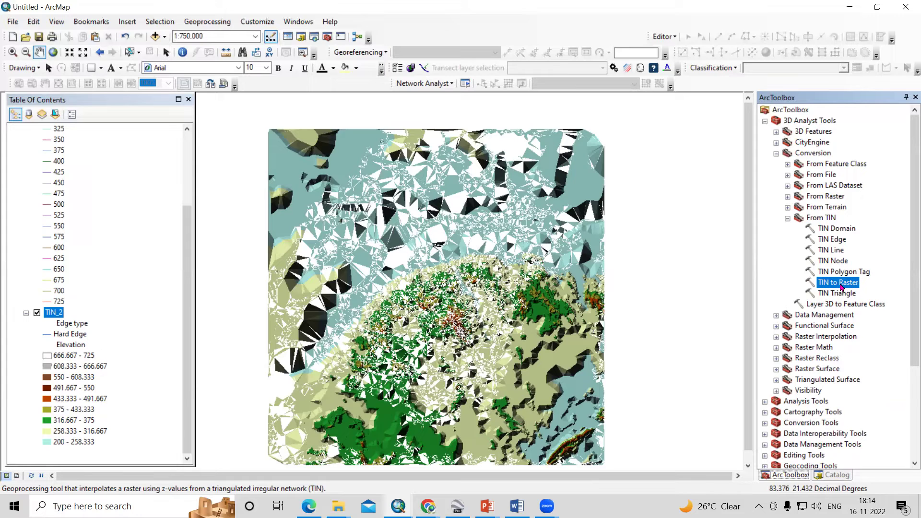
# - Run TIN to Raster on TIN_2, producing the tin_2_tinras raster
pyautogui.doubleClick(840, 288)
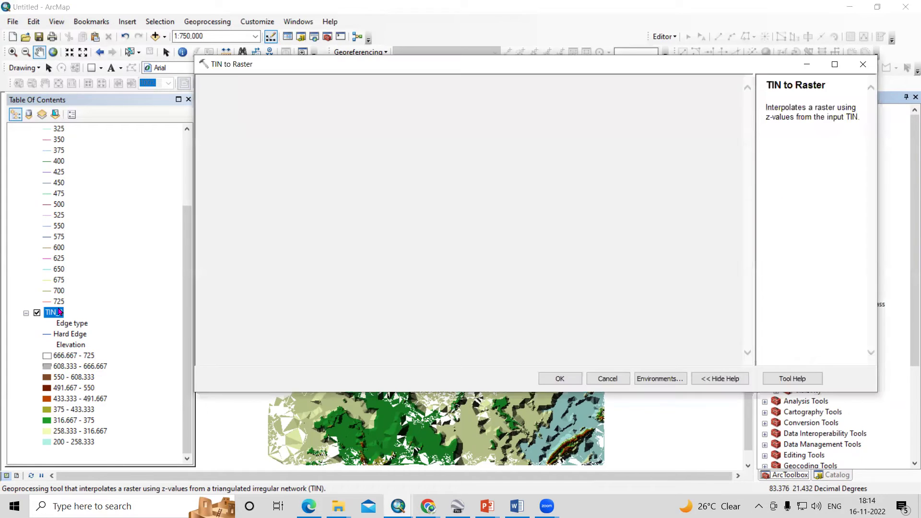
pyautogui.moveTo(59, 314); pyautogui.dragTo(350, 98)
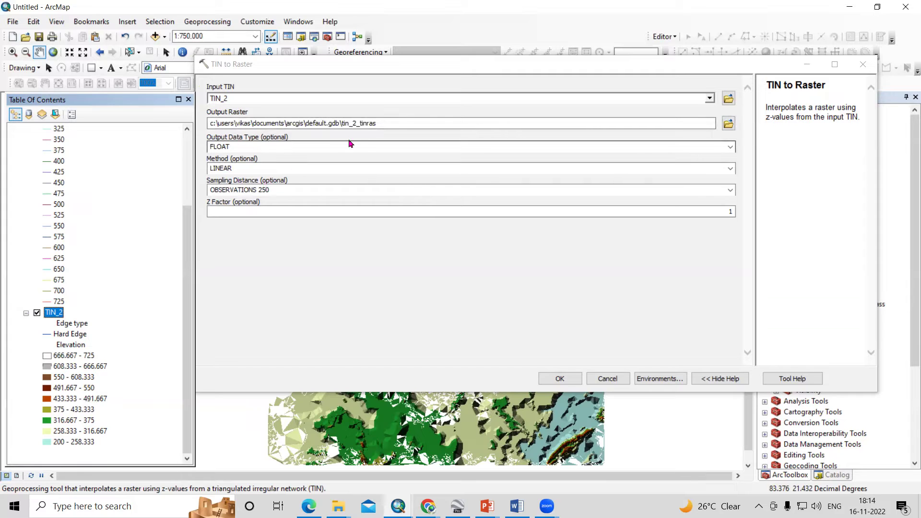
pyautogui.click(560, 379)
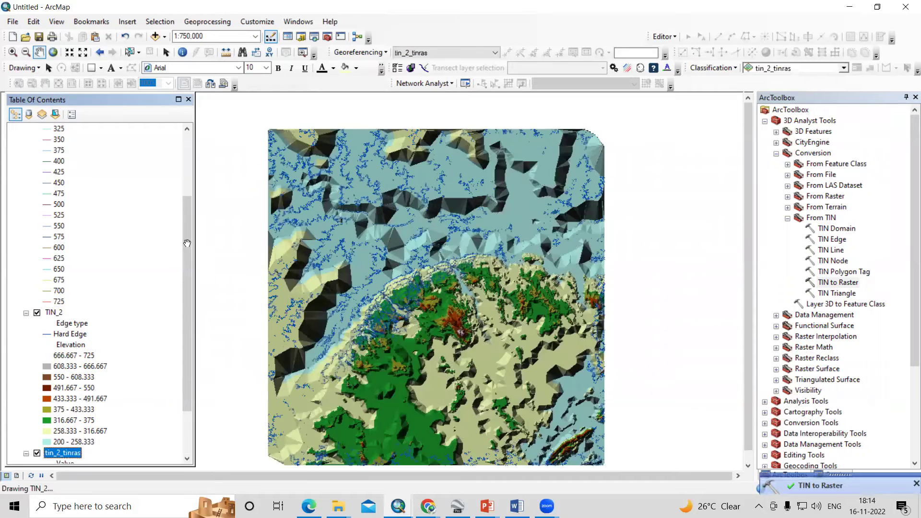
# - Hide the TIN_2 layer so the new raster is visible
pyautogui.scroll(3, 187, 244)
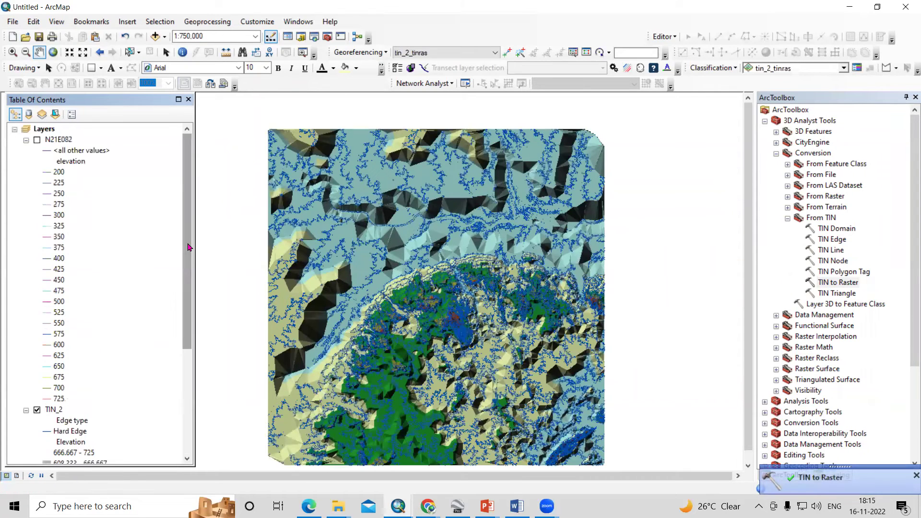
pyautogui.click(37, 410)
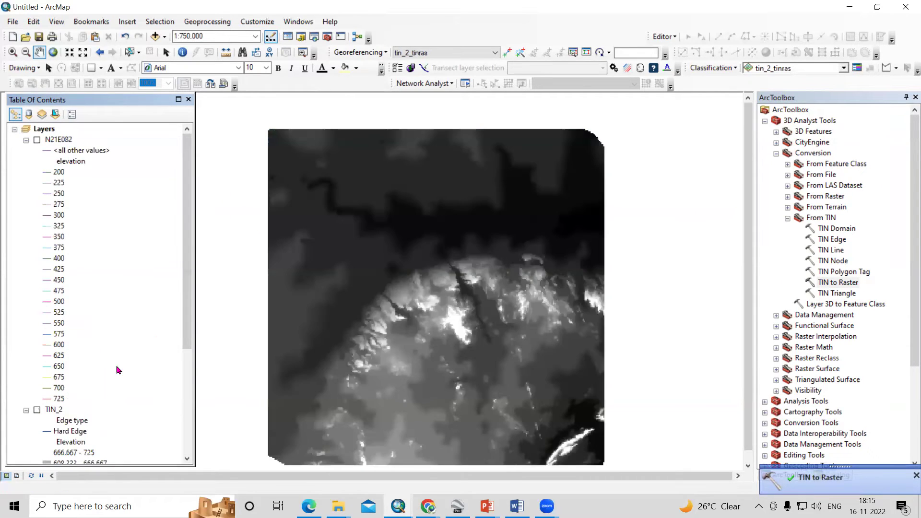
pyautogui.scroll(-5, 152, 306)
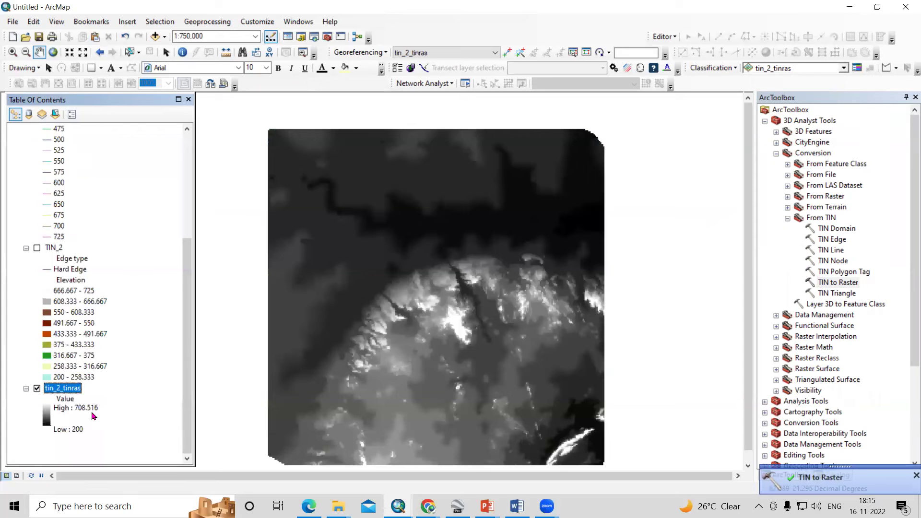
# - Give tin_2_tinras a green-yellow-red stretched colour ramp in its Symbology properties
pyautogui.rightClick(64, 390)
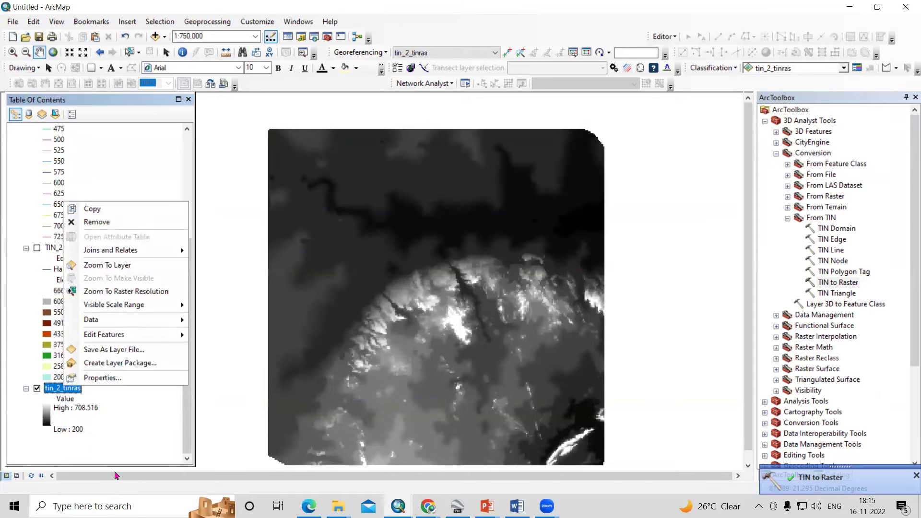
pyautogui.click(106, 378)
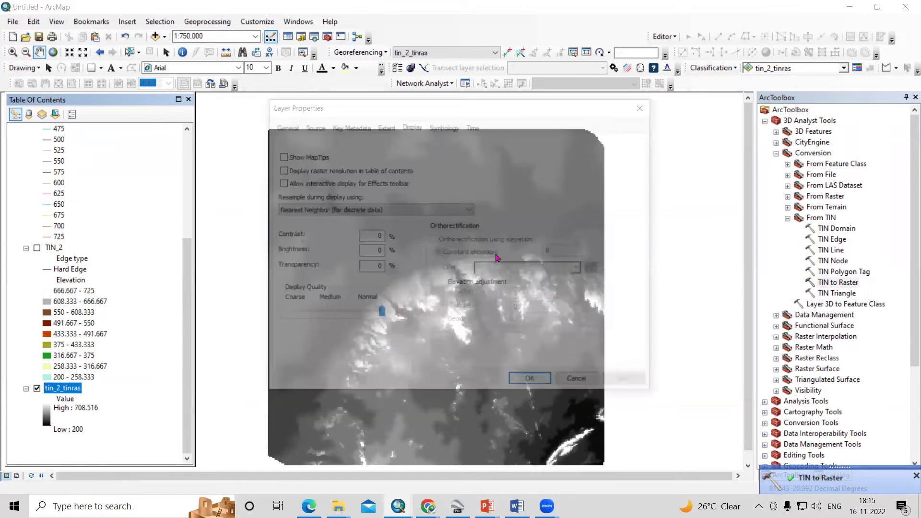
pyautogui.click(445, 127)
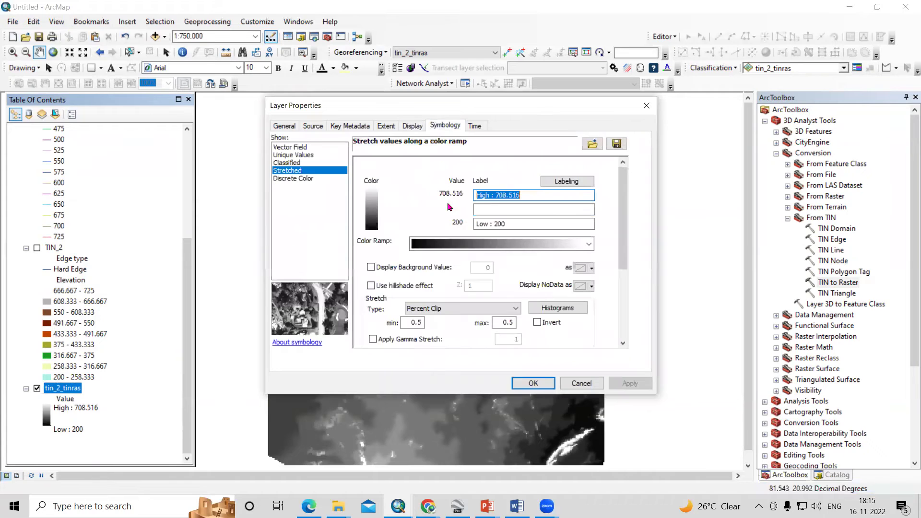
pyautogui.click(485, 245)
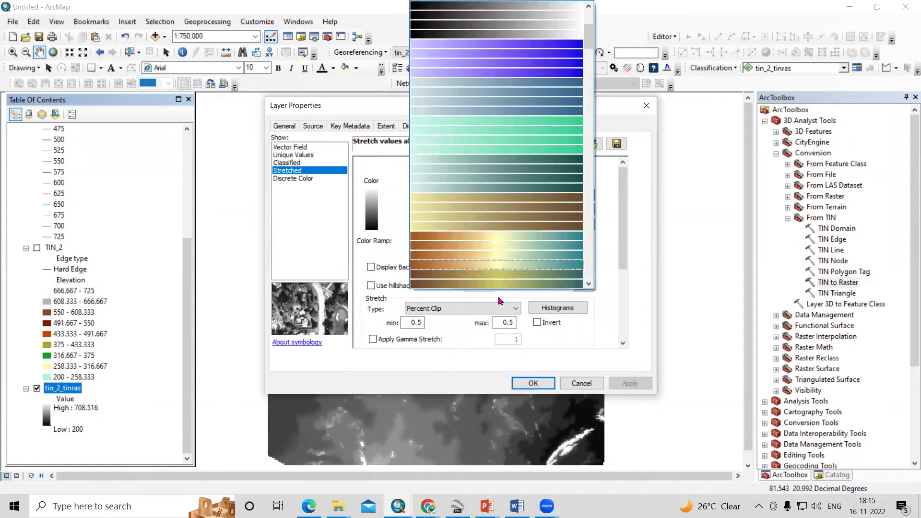
pyautogui.scroll(-5, 489, 276)
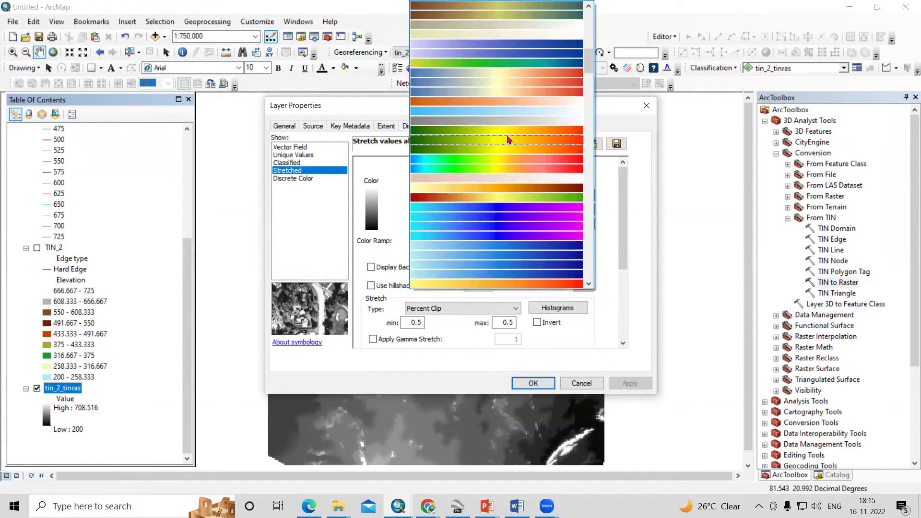
pyautogui.click(510, 139)
pyautogui.click(630, 383)
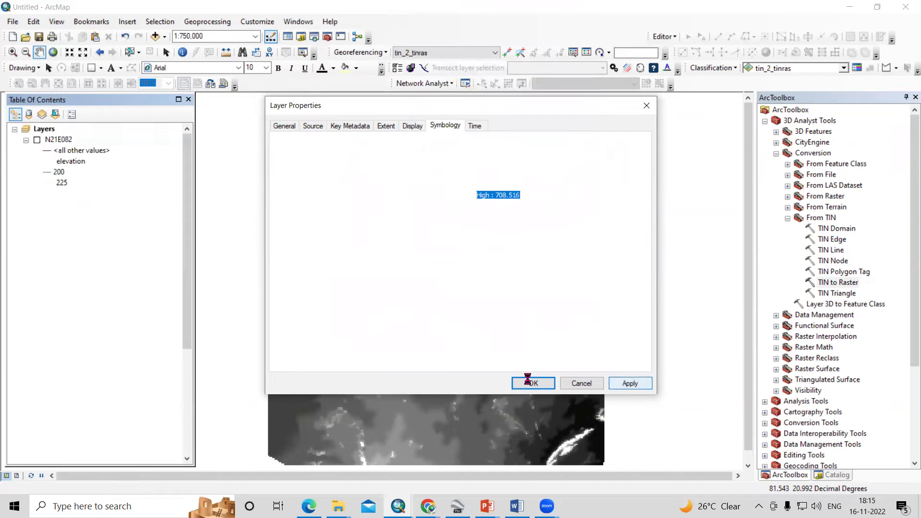
pyautogui.click(530, 383)
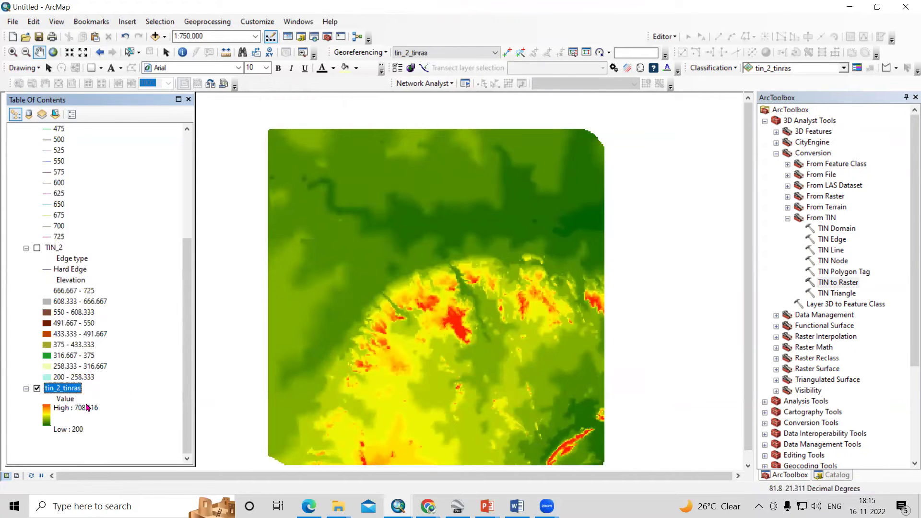
# - Turn on the N21E082 contours and toggle tin_2_tinras off and on to compare
pyautogui.scroll(5, 67, 202)
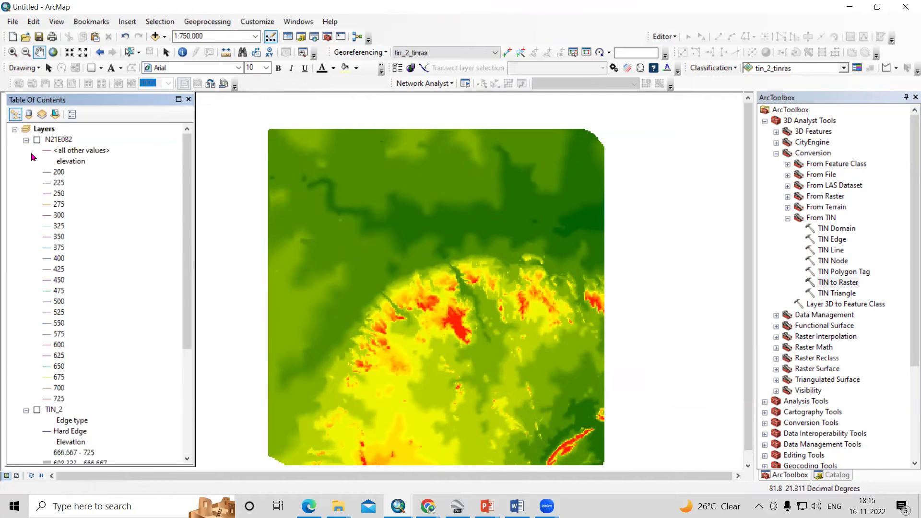
pyautogui.click(37, 141)
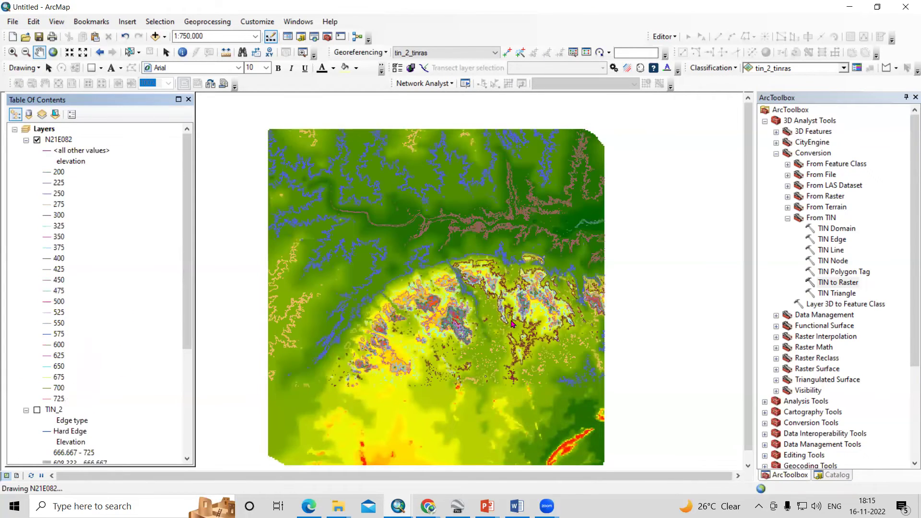
pyautogui.scroll(-5, 120, 375)
pyautogui.click(60, 390)
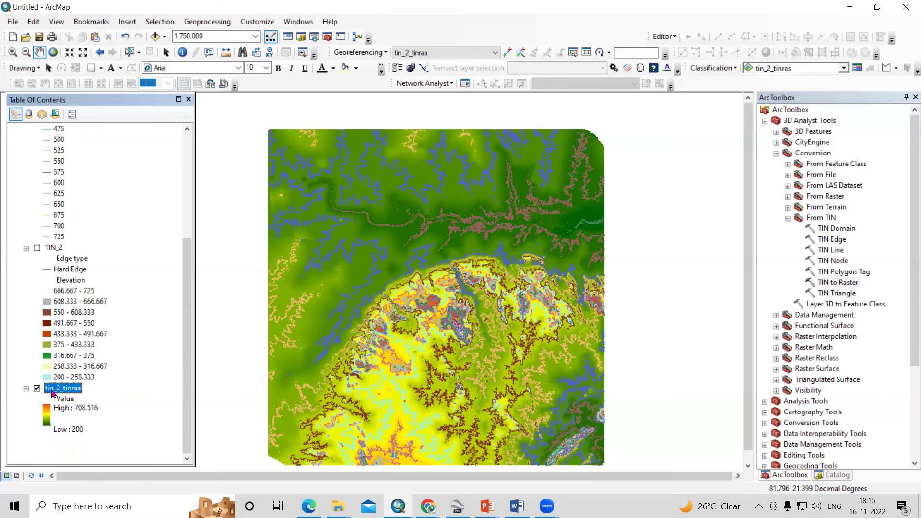
pyautogui.click(38, 388)
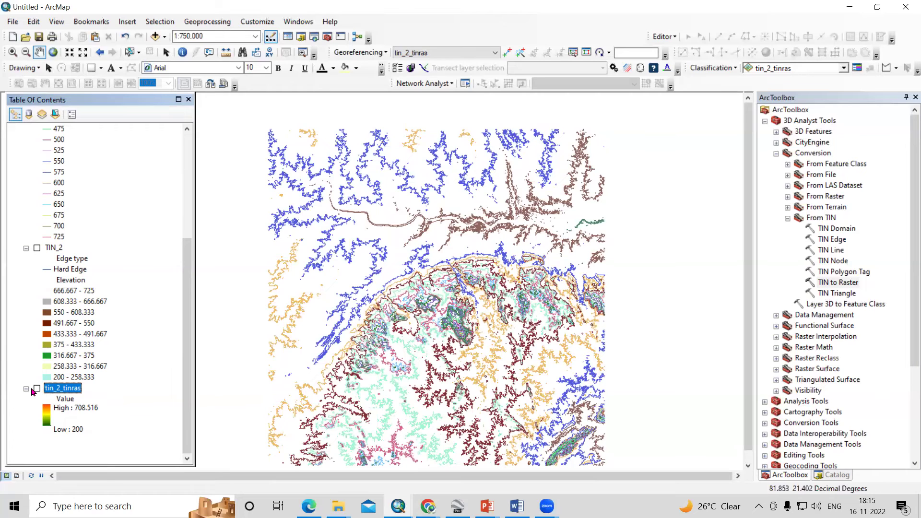
pyautogui.click(37, 389)
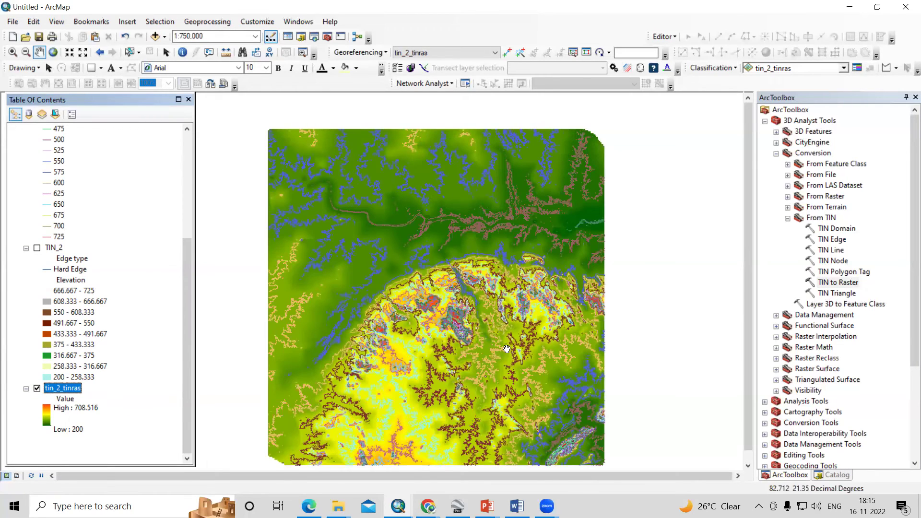
# - Pan the map to look around the contoured terrain
pyautogui.moveTo(506, 325); pyautogui.dragTo(517, 296)
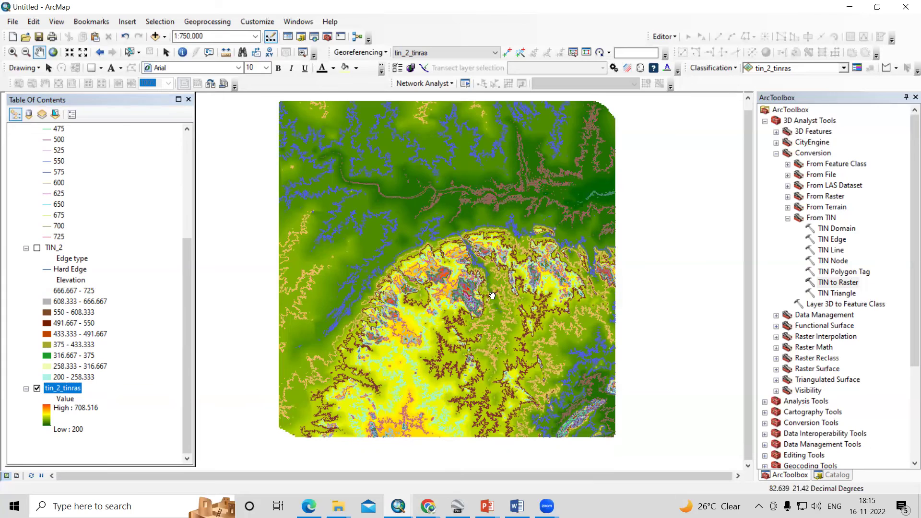
pyautogui.moveTo(380, 267); pyautogui.dragTo(362, 276)
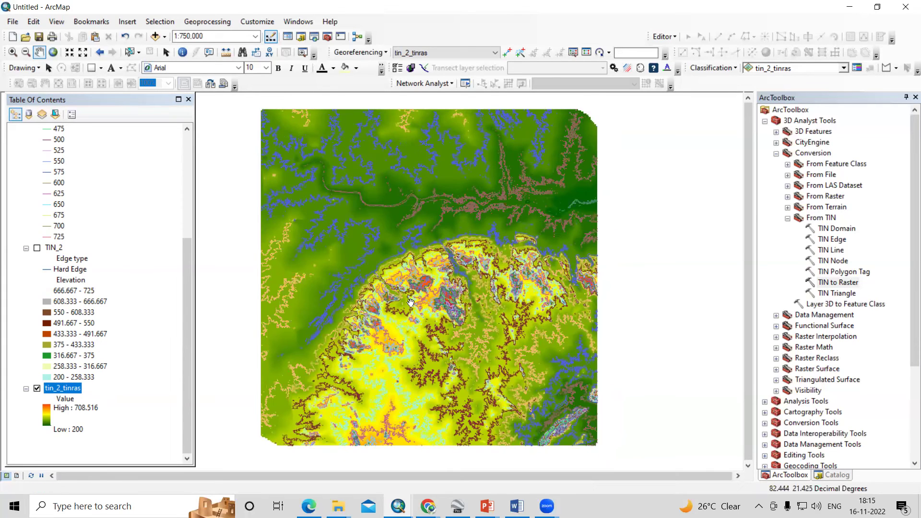
pyautogui.moveTo(446, 285); pyautogui.dragTo(458, 298)
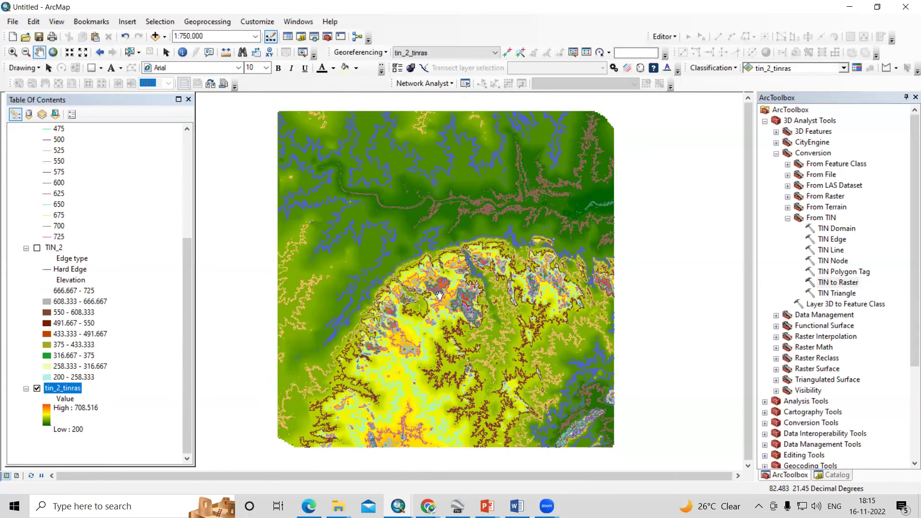
pyautogui.scroll(5, 103, 250)
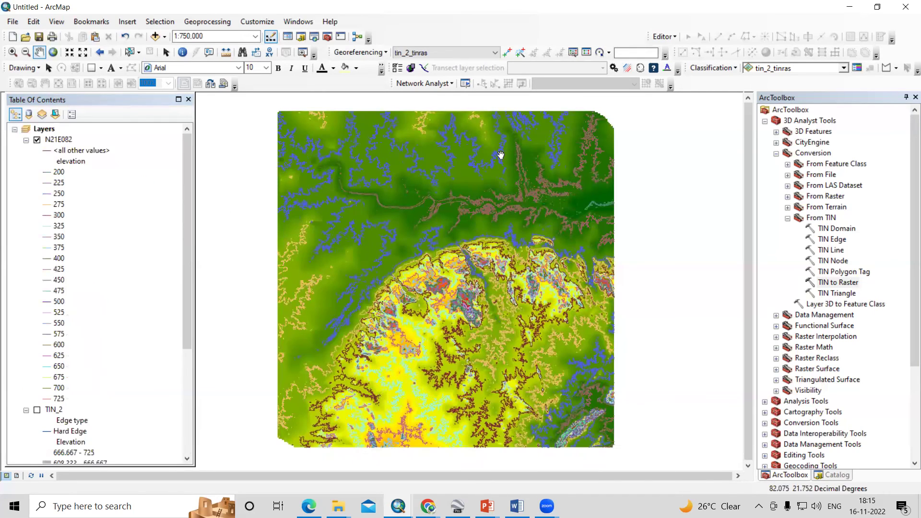